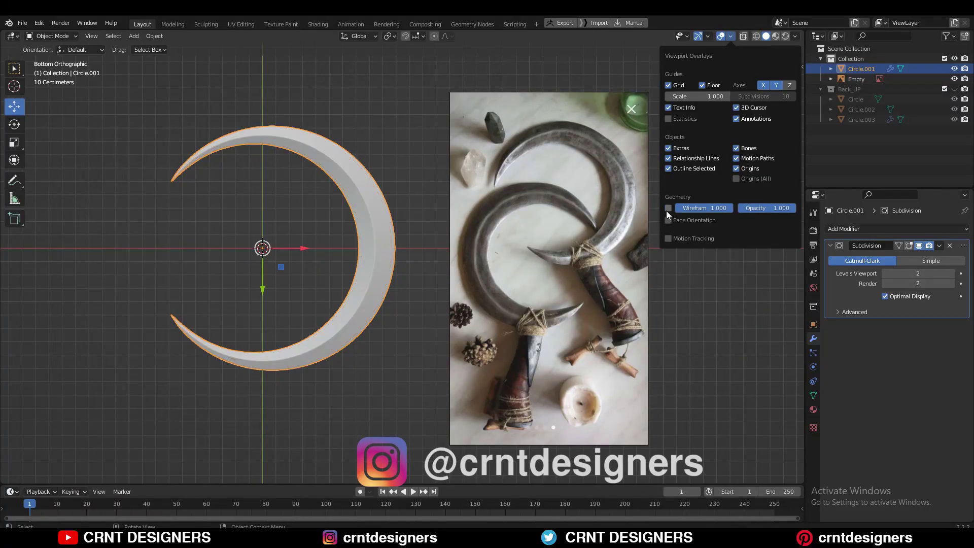
click(701, 300)
shift+middle_drag(513, 158, 524, 151)
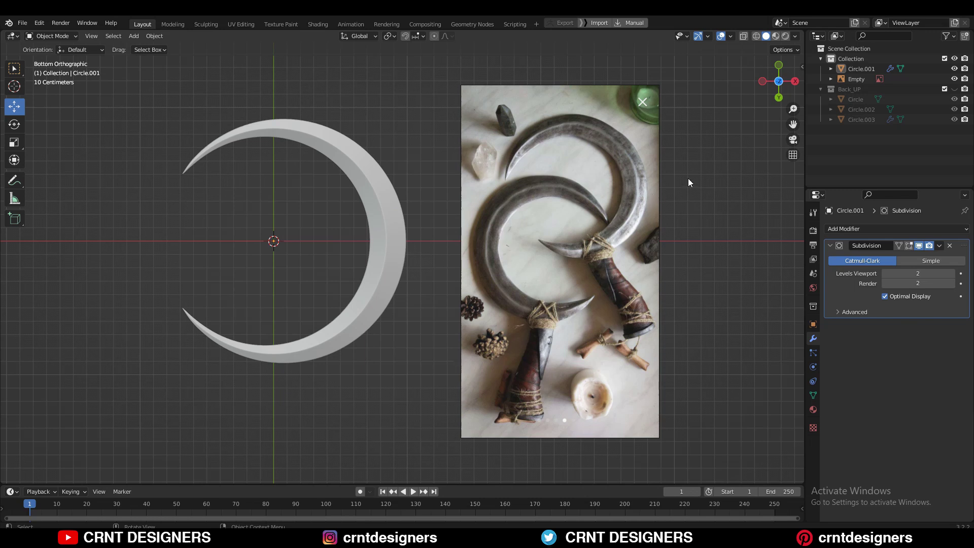
middle_drag(282, 269, 473, 193)
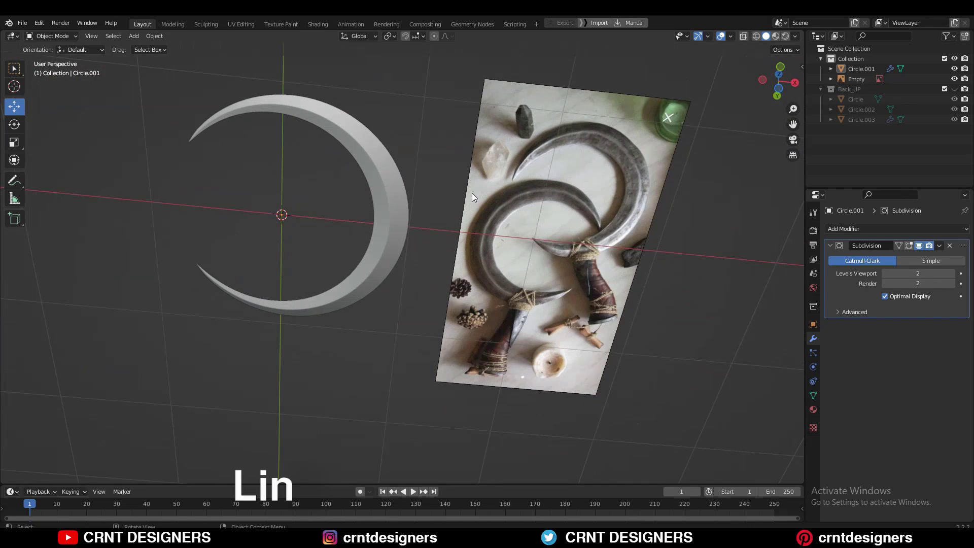
click(779, 88)
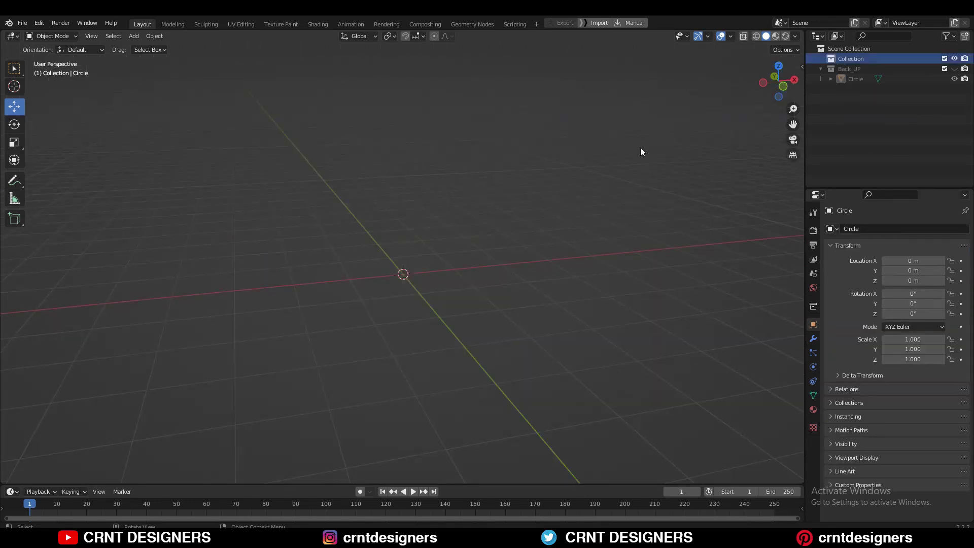
Add a mesh circle with 32 vertices and a 1 m radius at the origin and view it from the top.
middle_drag(487, 152, 494, 189)
key(shift+a)
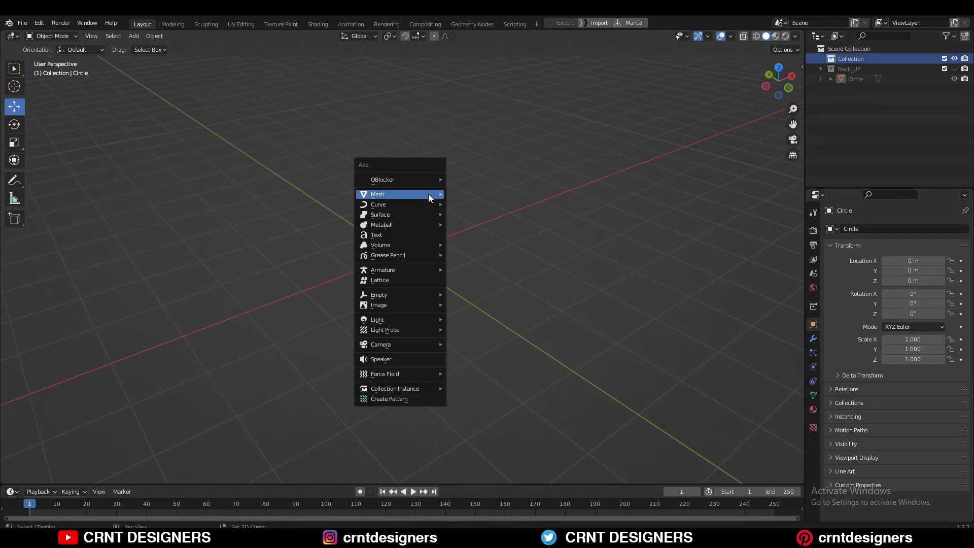
mouse_move(429, 195)
click(471, 233)
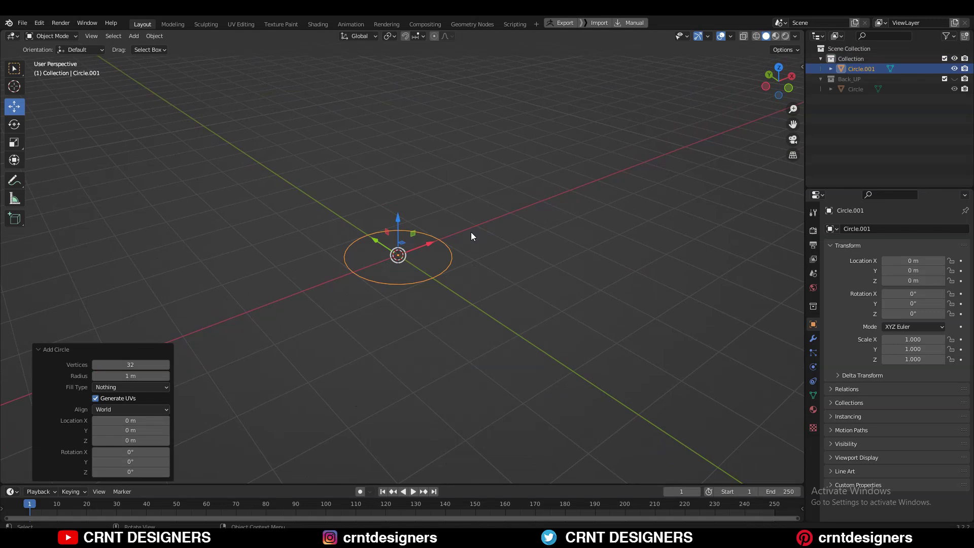
middle_drag(471, 233, 361, 267)
scroll(361, 266, up, 4)
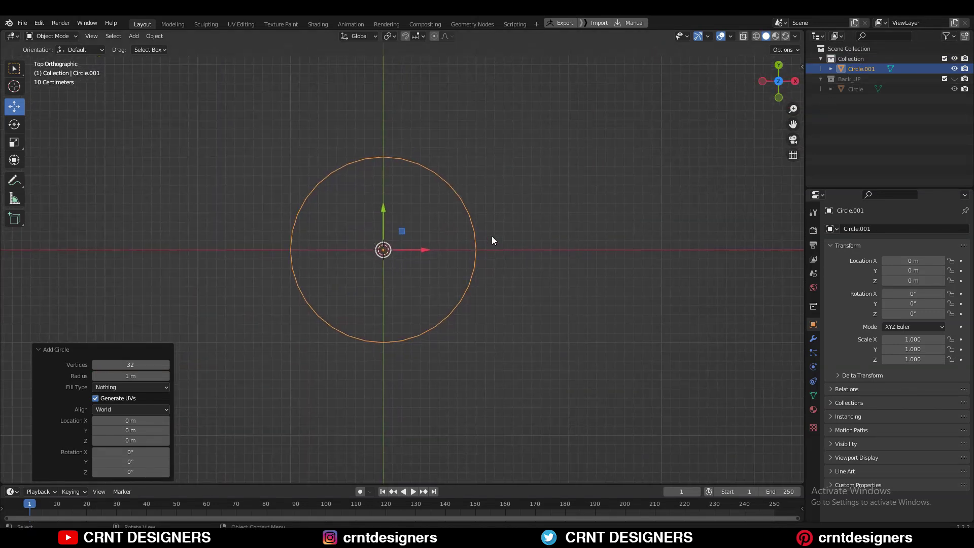
Extrude the circle's edge and scale it inward to 0.7 to form a flat ring.
key(Tab)
key(e)
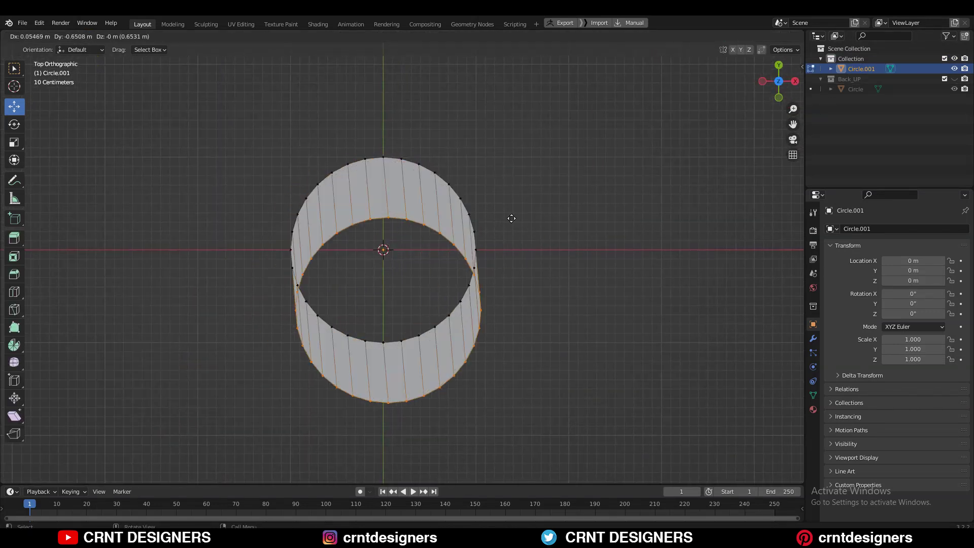
right_click(543, 208)
key(s)
ctrl+click(501, 229)
scroll(487, 193, up, 3)
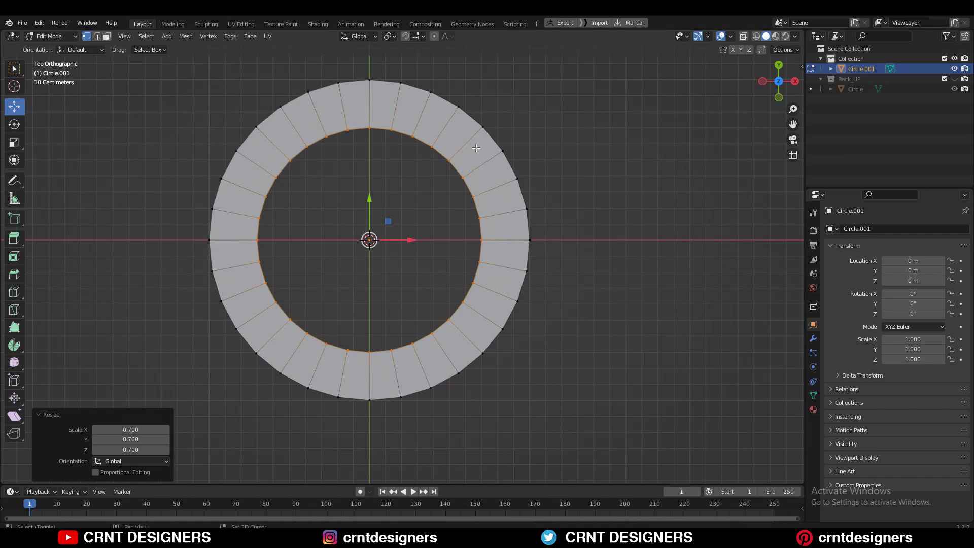
Add one centred loop cut around the ring and raise it along Z by 0.1 m divided by 2.
click(427, 115)
right_click(706, 189)
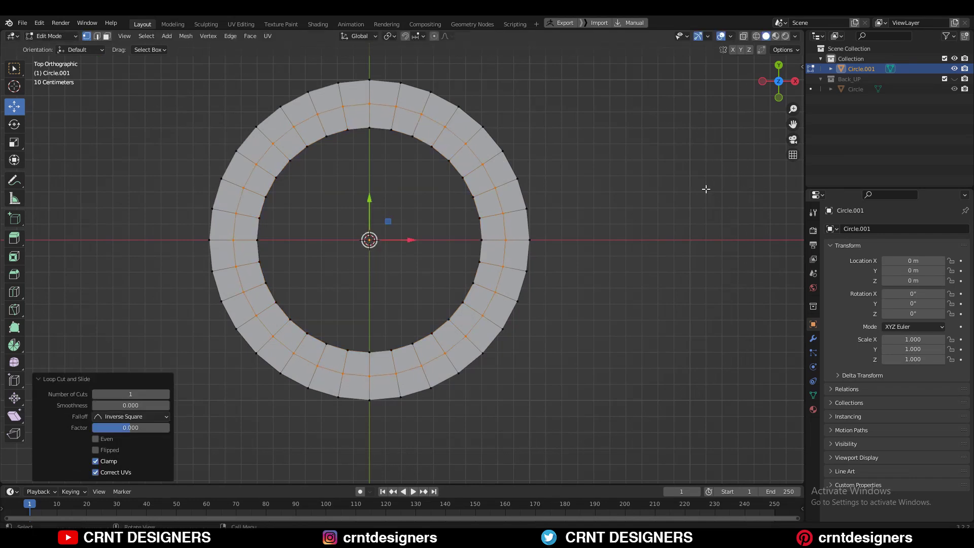
click(779, 98)
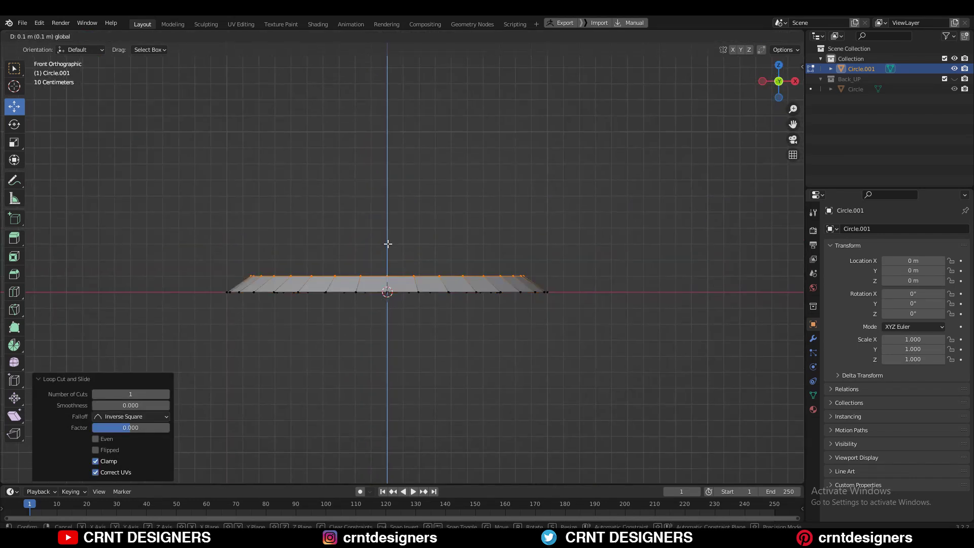
click(388, 243)
text(/2)
key(Return)
Select the whole ring and symmetrize it from +Z to -Z.
middle_drag(368, 325, 378, 357)
key(a)
shift+middle_drag(476, 300, 612, 233)
click(181, 38)
click(211, 192)
In the front view, knife-cut a diagonal line across the ring's lower half from the left underside corner to the right tip.
click(779, 84)
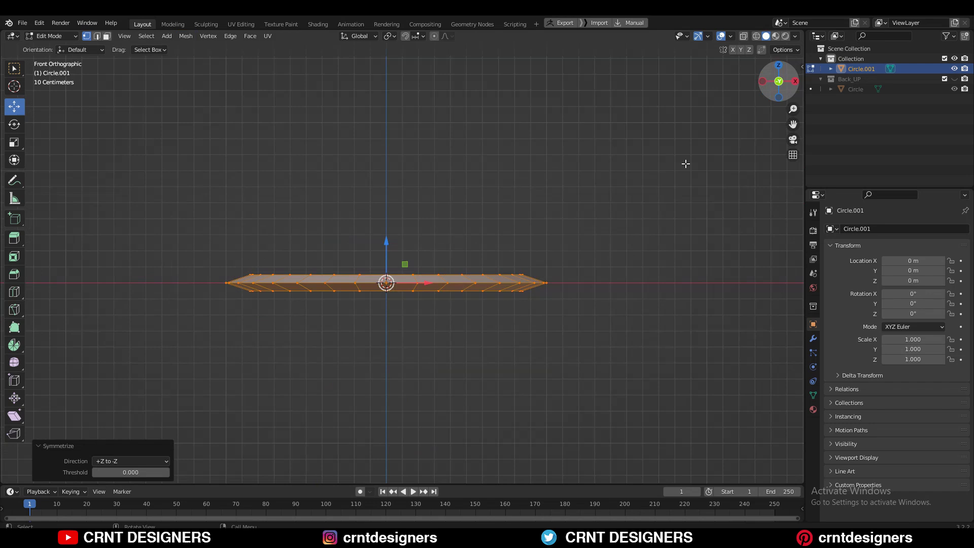
click(665, 203)
scroll(646, 239, up, 3)
shift+middle_drag(634, 279, 672, 219)
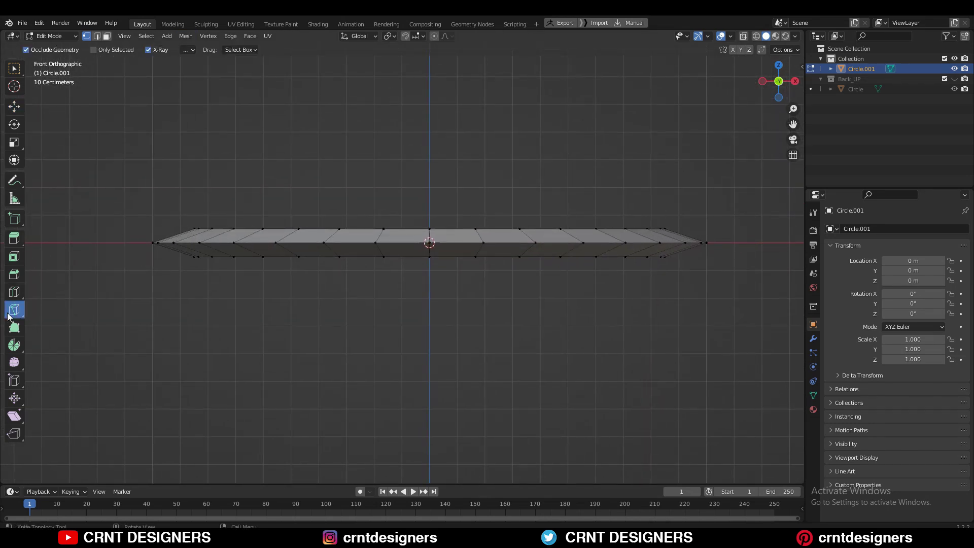
scroll(178, 315, up, 2)
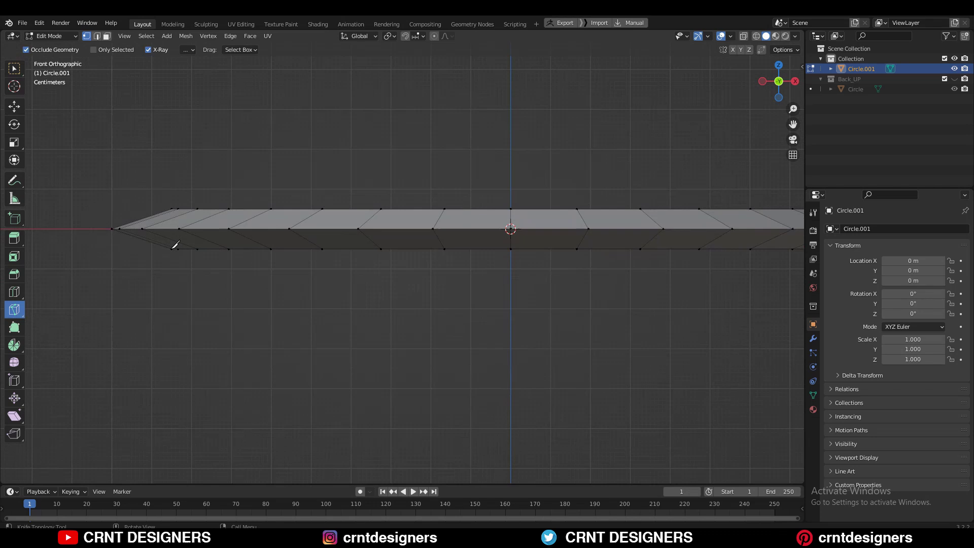
scroll(477, 320, down, 2)
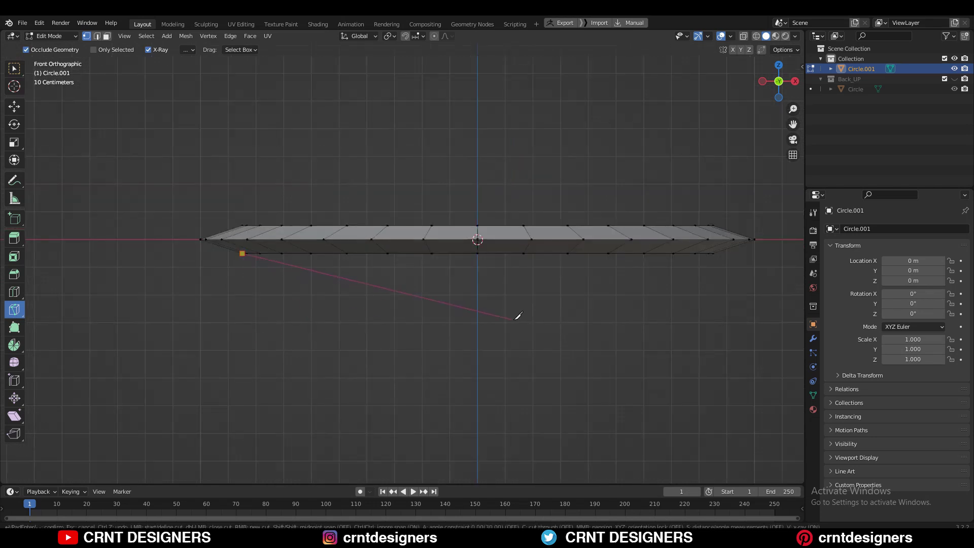
scroll(611, 274, up, 4)
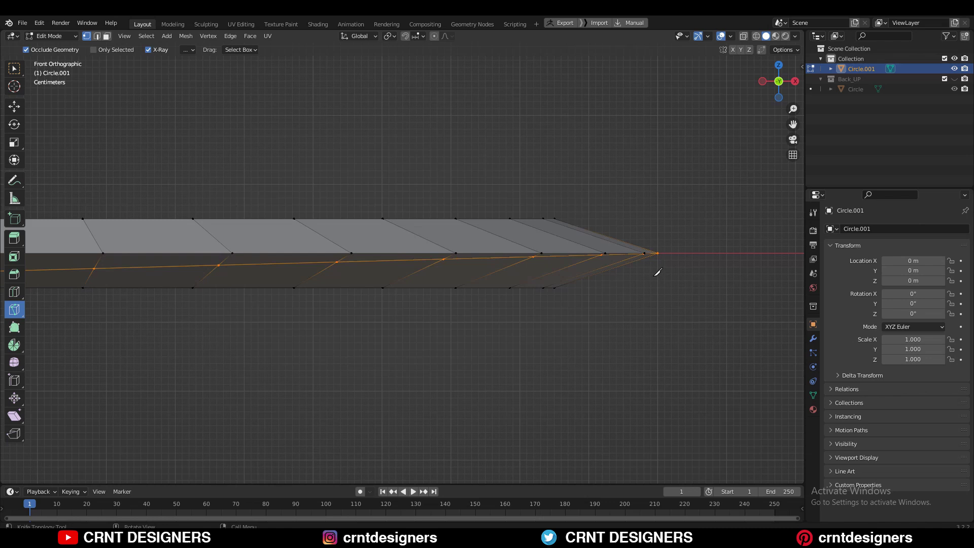
scroll(655, 275, down, 4)
Knife-cut a matching diagonal line across the ring's upper half from the left upper corner to the right tip.
shift+middle_drag(319, 281, 709, 319)
scroll(376, 300, up, 4)
shift+middle_drag(296, 338, 315, 282)
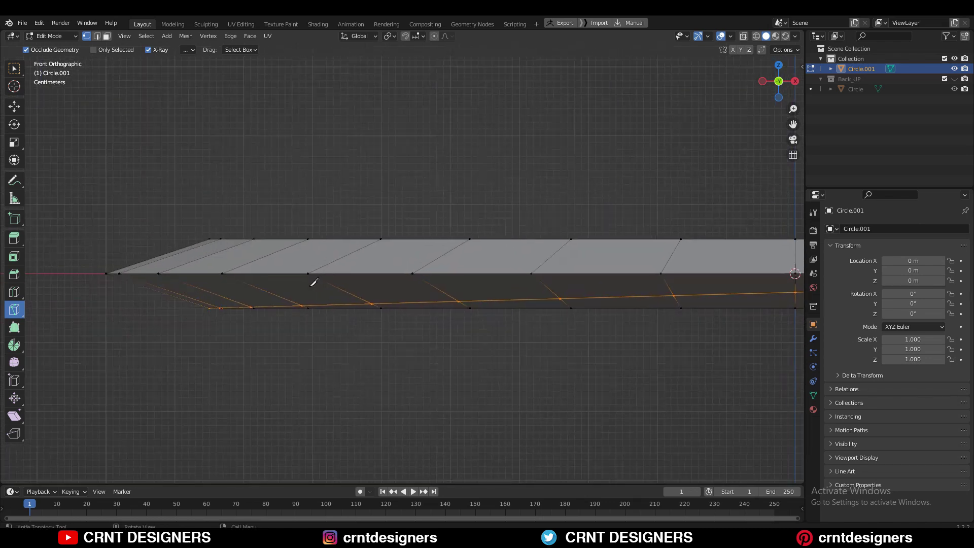
scroll(350, 256, up, 3)
shift+middle_drag(382, 279, 545, 270)
click(272, 222)
scroll(332, 258, down, 10)
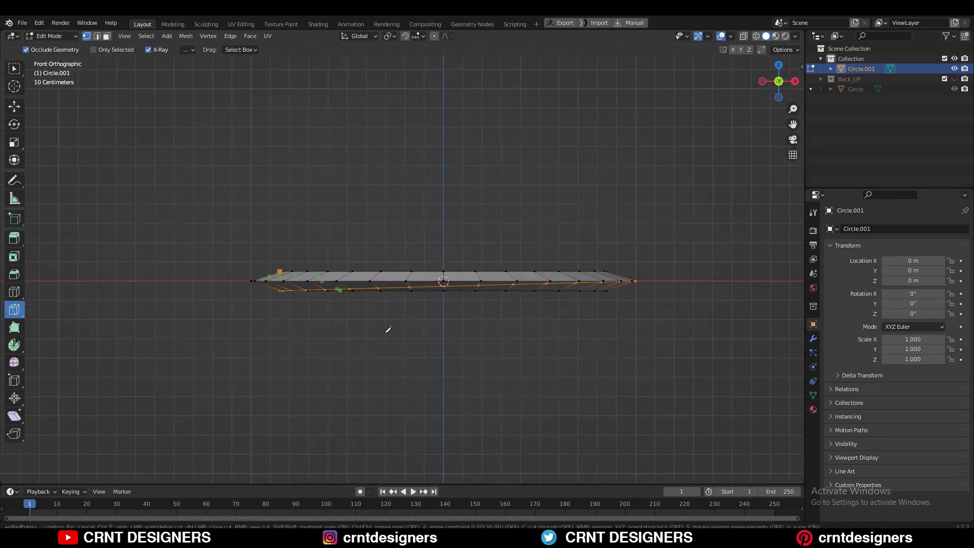
scroll(615, 271, up, 5)
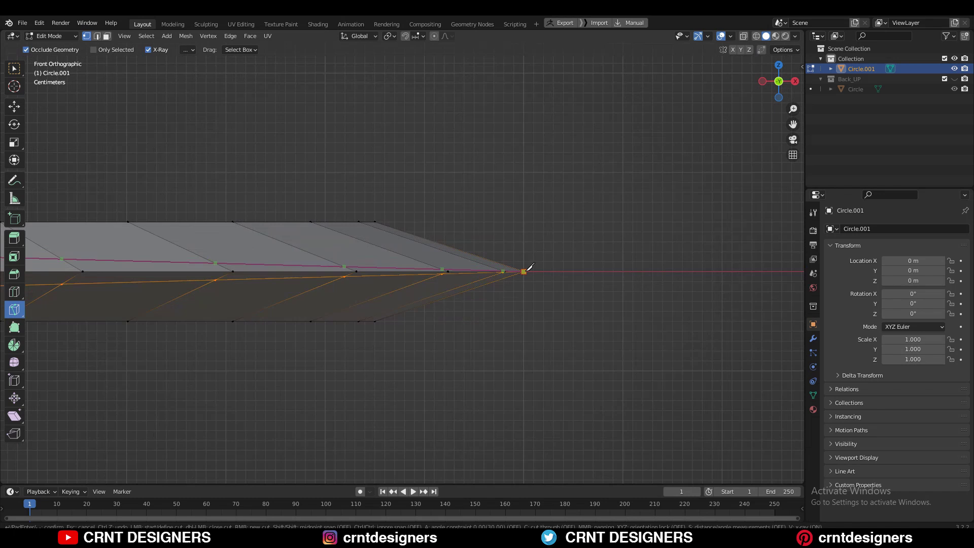
middle_drag(558, 284, 567, 228)
Delete the faces directly above and below the X axis on the ring's left side, using X-ray to include hidden faces.
scroll(570, 213, up, 3)
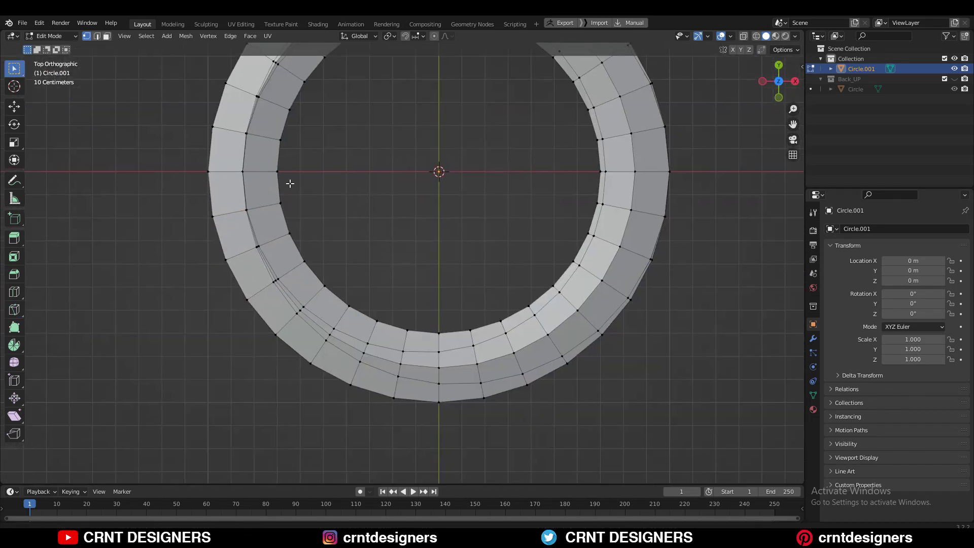
key(3)
mouse_move(245, 145)
shift+middle_down()
mouse_move(313, 177)
mouse_move(338, 236)
shift+middle_up()
key(alt+z)
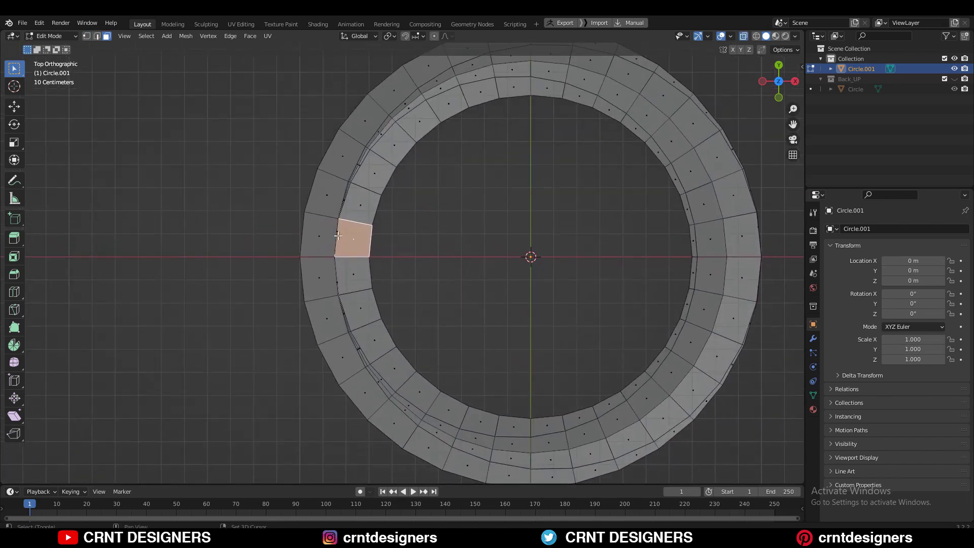
key(x)
click(433, 234)
scroll(432, 233, down, 3)
click(739, 37)
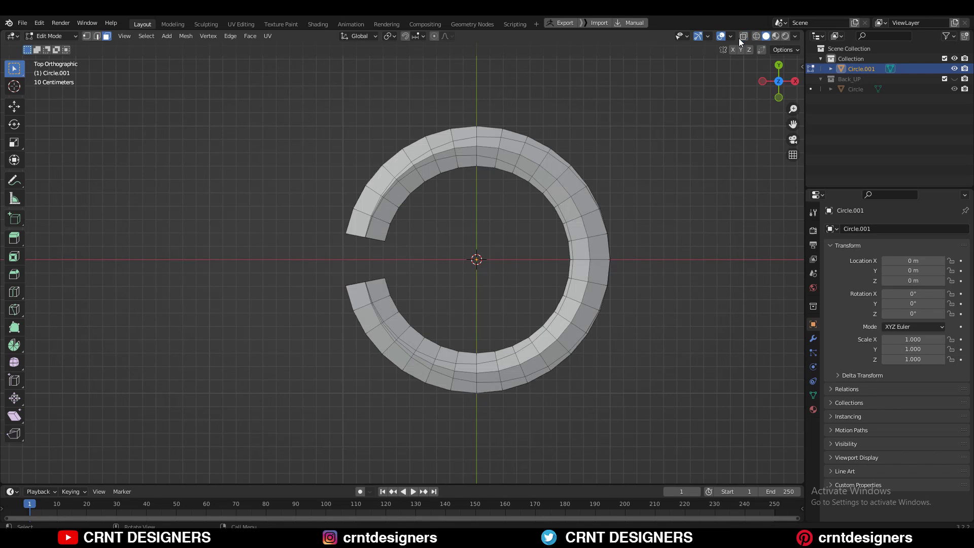
Delete the face loops outside the diagonal cuts so that only a tapered crescent remains.
middle_drag(346, 249, 415, 209)
scroll(416, 209, up, 2)
click(336, 250)
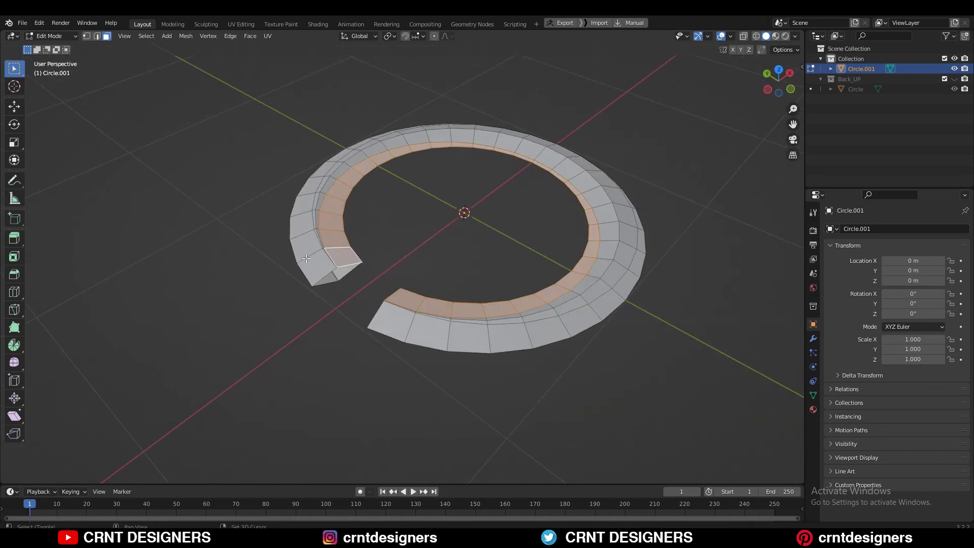
alt+shift+click(306, 258)
middle_drag(310, 256, 370, 266)
alt+shift+click(405, 335)
scroll(446, 320, down, 1)
alt+shift+click(329, 226)
middle_drag(496, 291, 558, 274)
alt+shift+click(369, 207)
key(x)
click(482, 238)
click(778, 88)
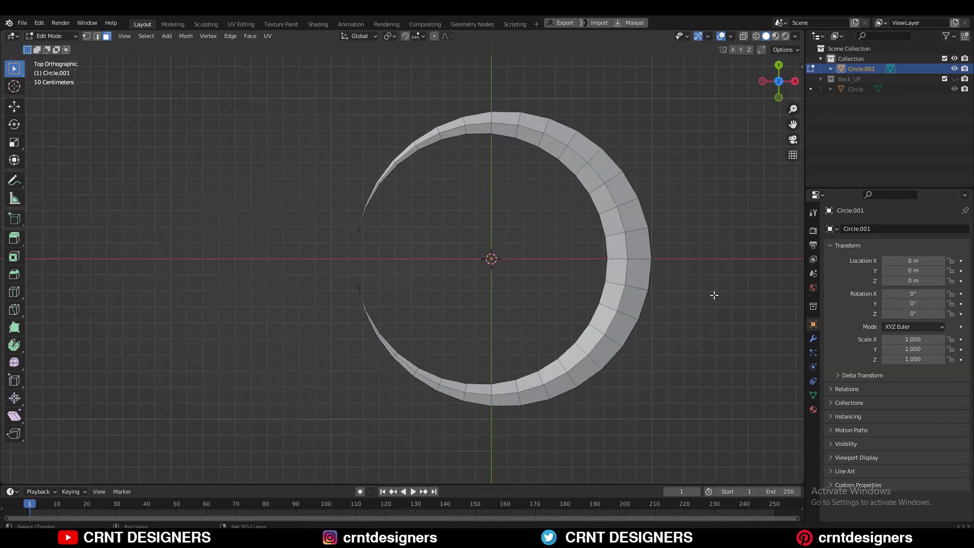
Separate the crescent's lower-half face loops into their own object and move it to the Back_UP collection.
shift+middle_drag(665, 322, 568, 339)
scroll(563, 347, up, 3)
middle_drag(630, 337, 550, 241)
scroll(558, 263, up, 2)
middle_drag(594, 331, 604, 309)
key(1)
scroll(637, 266, up, 2)
middle_drag(638, 265, 654, 254)
key(3)
click(655, 218)
alt+click(598, 212)
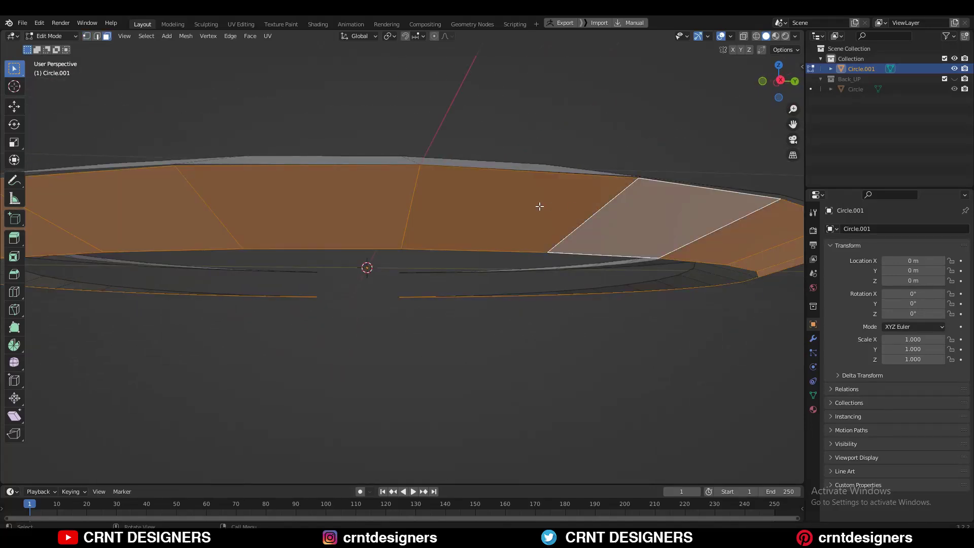
scroll(539, 206, down, 3)
middle_drag(540, 219, 631, 211)
alt+shift+click(631, 210)
scroll(609, 216, down, 2)
middle_drag(568, 219, 518, 263)
middle_drag(618, 246, 708, 288)
key(p)
click(707, 288)
key(Tab)
click(862, 79)
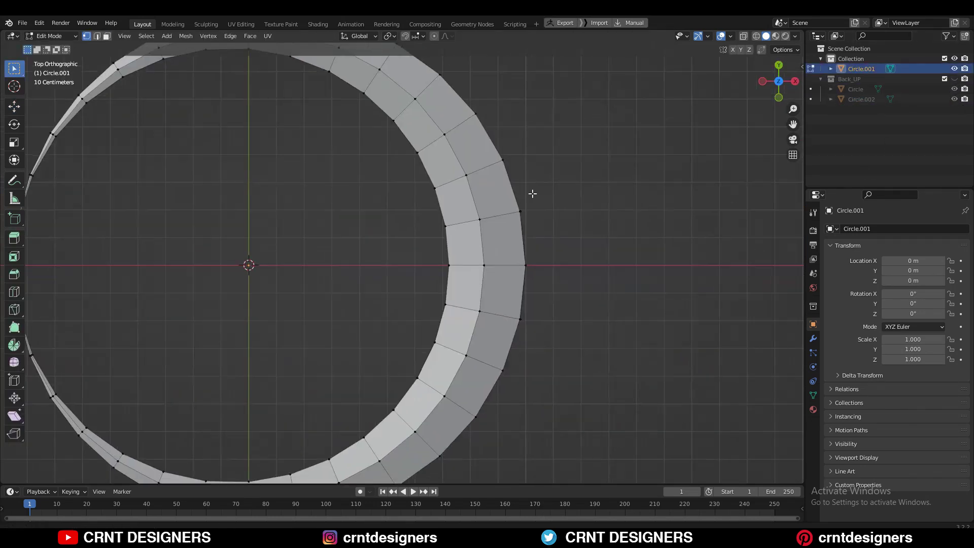
Delete the leftover sliver faces along the crescent's outer edge.
scroll(589, 193, up, 8)
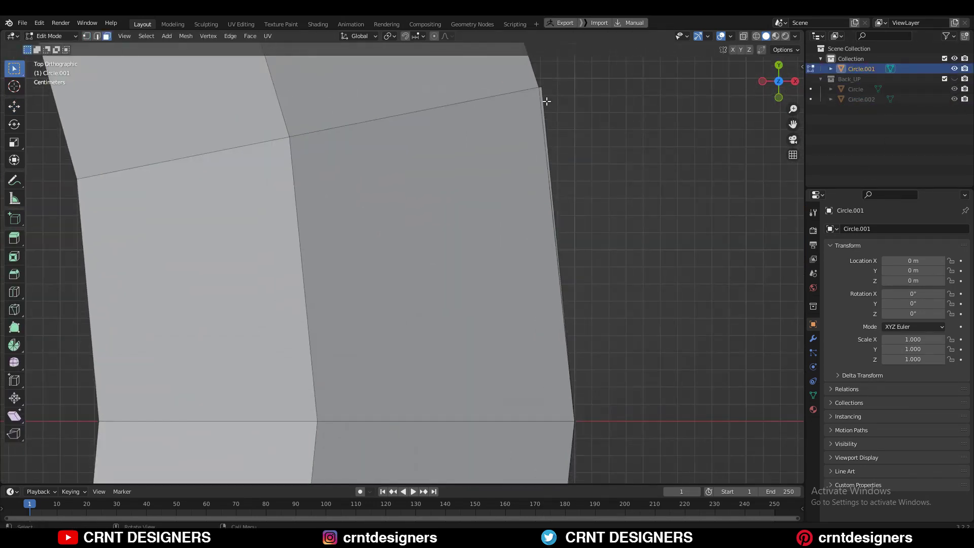
scroll(590, 195, down, 2)
shift+middle_drag(575, 339, 563, 132)
scroll(563, 133, up, 2)
alt+click(503, 366)
key(x)
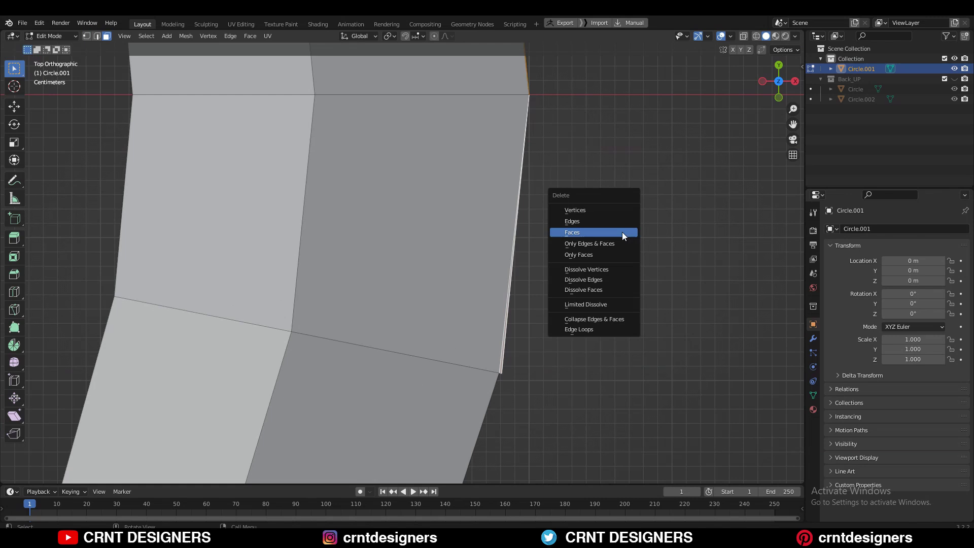
click(622, 232)
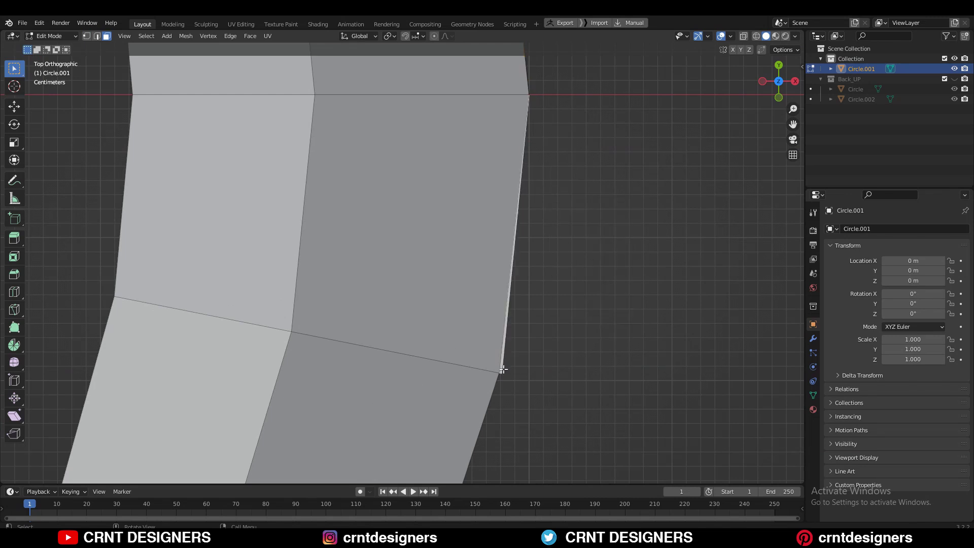
scroll(509, 386, down, 3)
scroll(428, 170, up, 3)
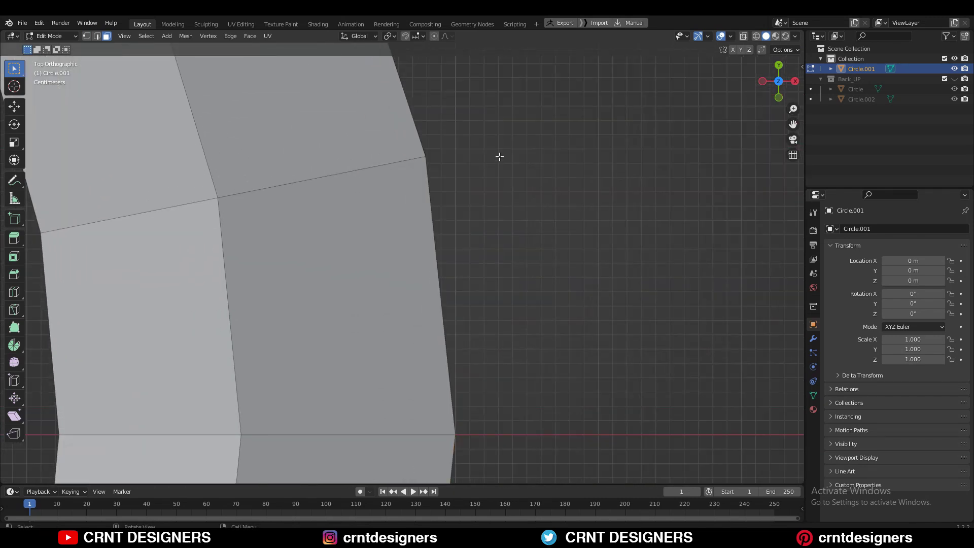
scroll(487, 298, down, 8)
Save the file and lower the entire crescent along Z until its lower edge meets the origin, finishing with a -0.001407 m move.
key(2)
middle_drag(572, 223, 544, 177)
scroll(584, 314, up, 3)
key(KP_1)
scroll(554, 172, up, 3)
key(a)
key(ctrl+s)
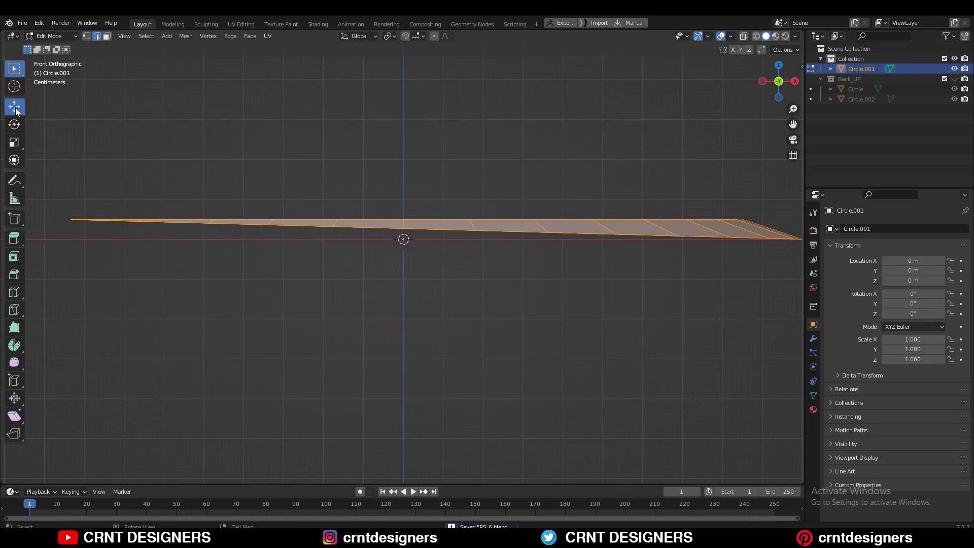
drag(415, 191, 418, 204)
scroll(418, 203, up, 8)
drag(603, 77, 607, 80)
shift+middle_drag(519, 147, 525, 233)
scroll(525, 232, up, 4)
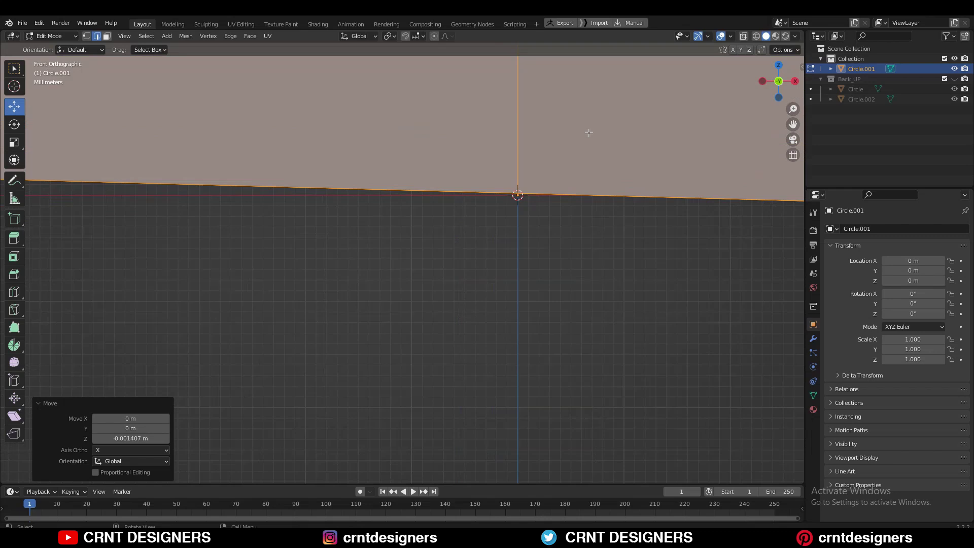
shift+middle_drag(551, 153, 598, 203)
key(r)
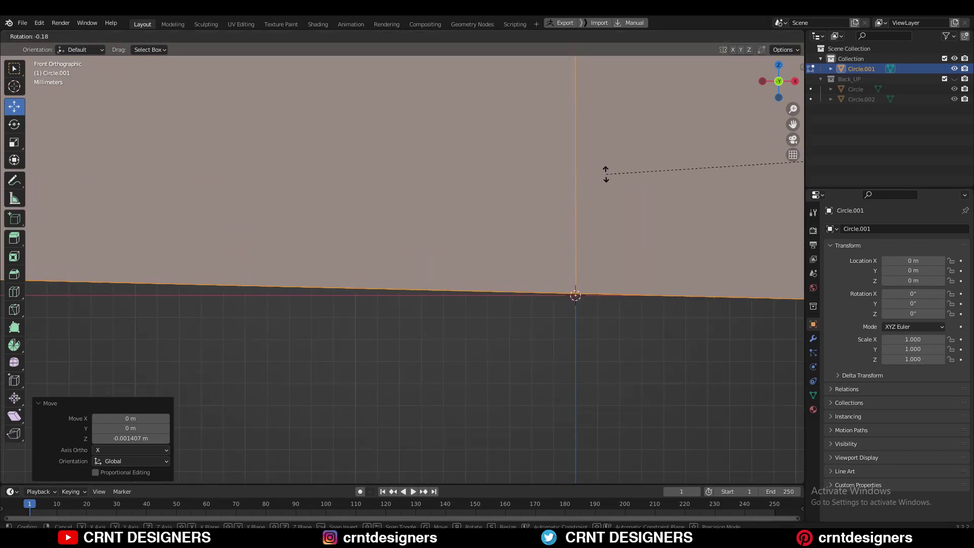
right_click(547, 343)
scroll(570, 258, down, 12)
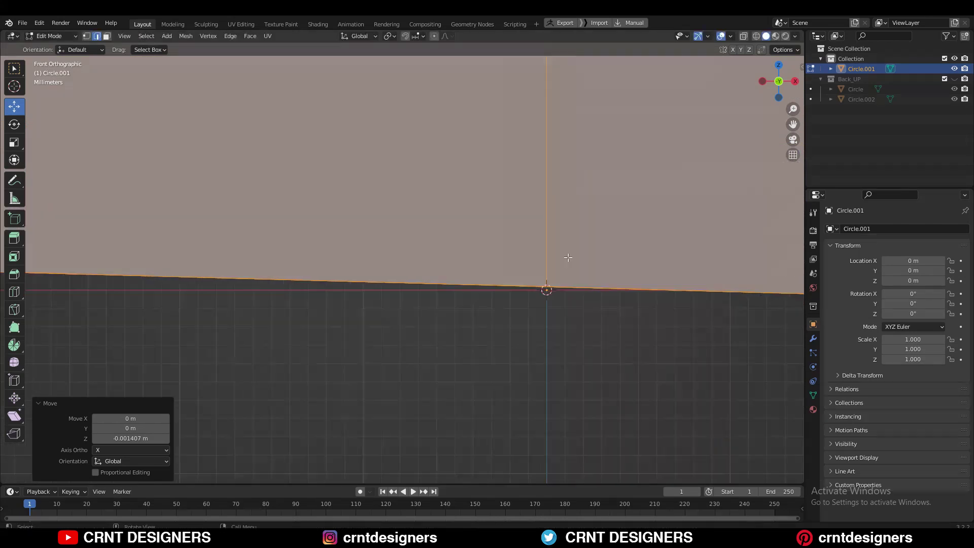
shift+middle_drag(674, 234, 579, 198)
scroll(580, 198, down, 4)
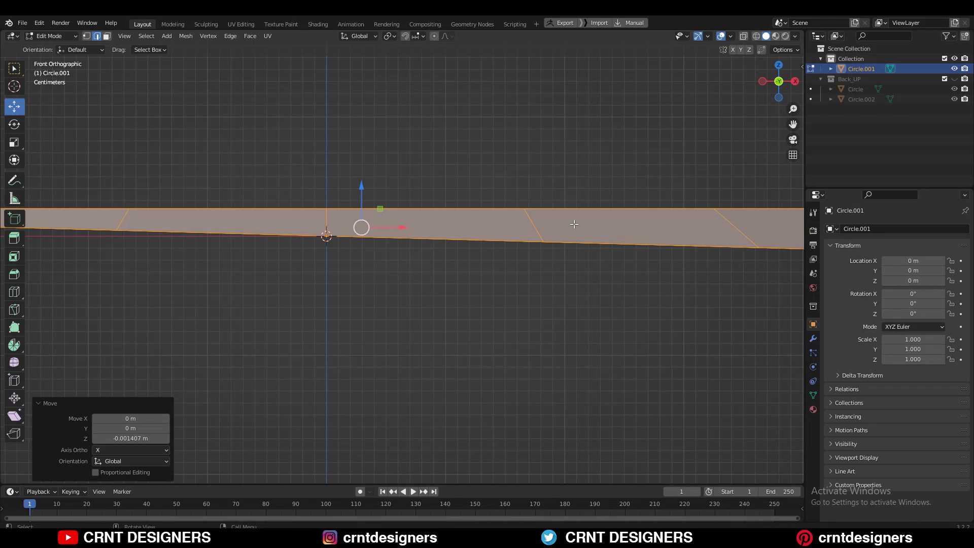
scroll(528, 211, down, 10)
scroll(651, 269, up, 4)
shift+middle_drag(617, 267, 552, 266)
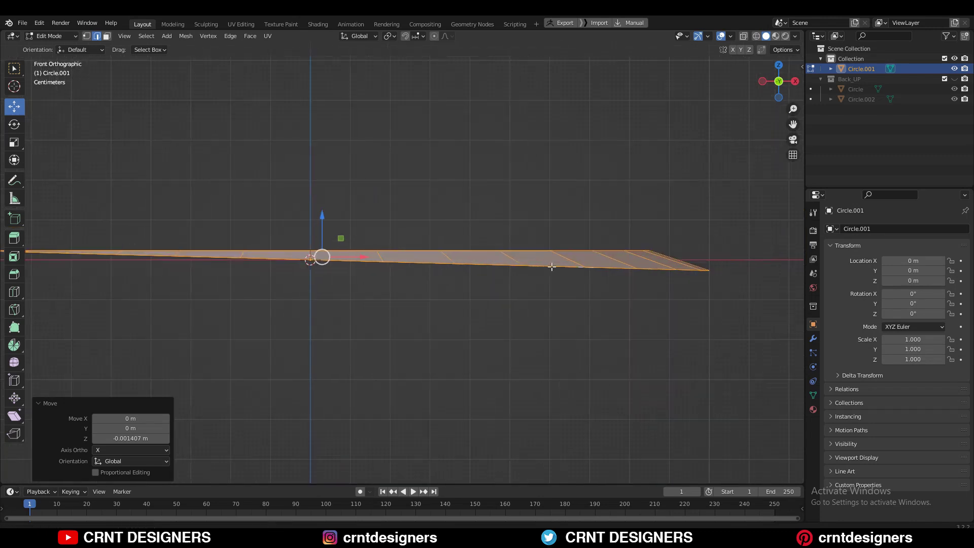
Rotate the crescent in the front view to level its lower edge, finishing with a 0.0462° correction, and shift it vertically onto the X axis.
scroll(552, 267, up, 3)
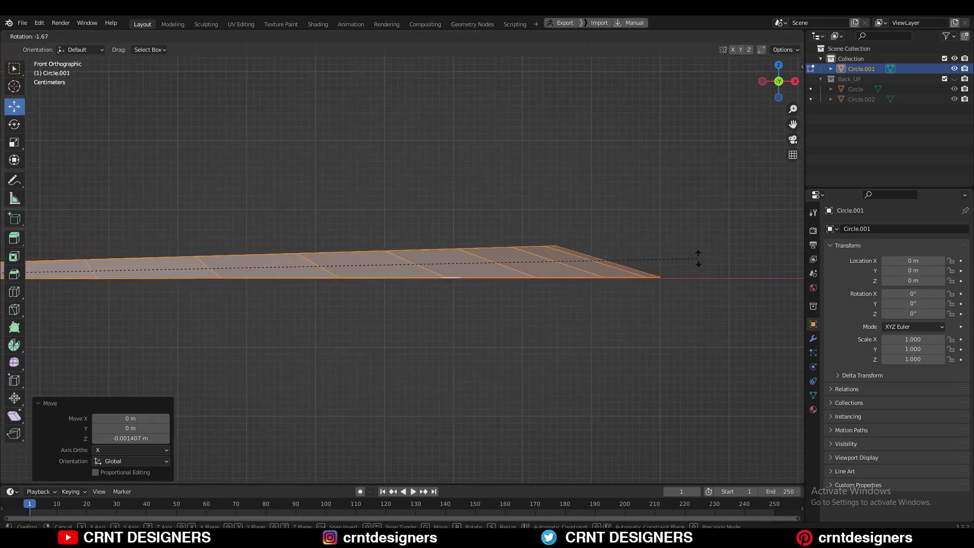
click(682, 289)
scroll(732, 257, up, 5)
shift+middle_drag(446, 277, 313, 281)
scroll(406, 174, up, 9)
key(r)
click(368, 164)
key(g)
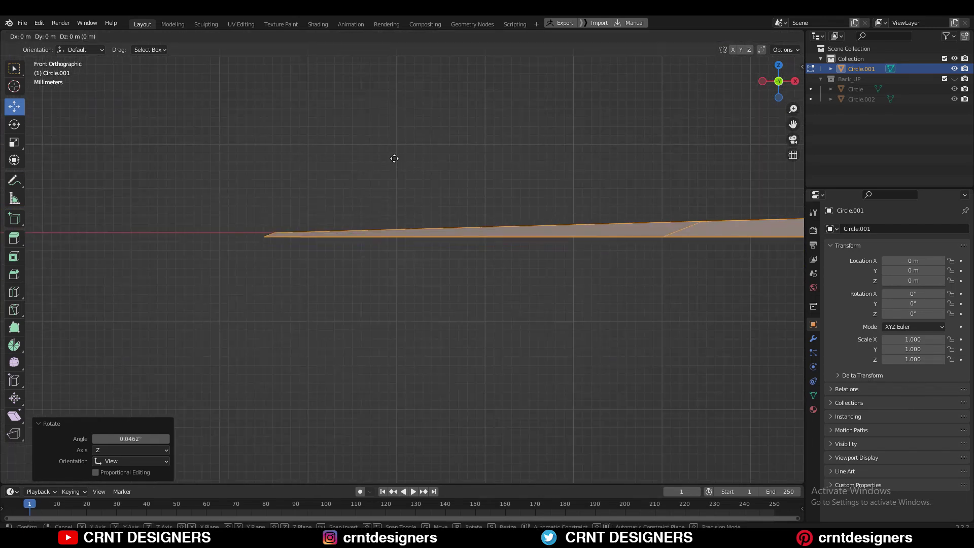
key(z)
click(394, 153)
Fine-tune the whole crescent's rotation so its lower edge runs along the X axis at the origin.
scroll(409, 261, down, 5)
scroll(670, 254, up, 8)
click(682, 243)
scroll(558, 245, up, 6)
key(a)
scroll(487, 264, up, 4)
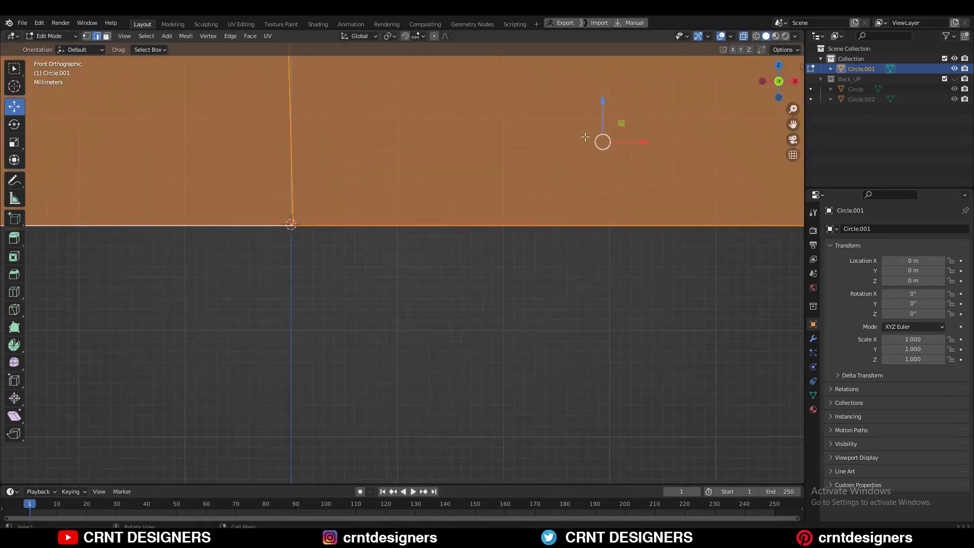
key(r)
click(643, 111)
click(176, 274)
Rotate the whole crescent by another 0.0496° and move it along Z so its thick end rests on the X axis.
scroll(176, 274, down, 10)
scroll(742, 238, up, 9)
key(a)
key(r)
click(664, 184)
key(g)
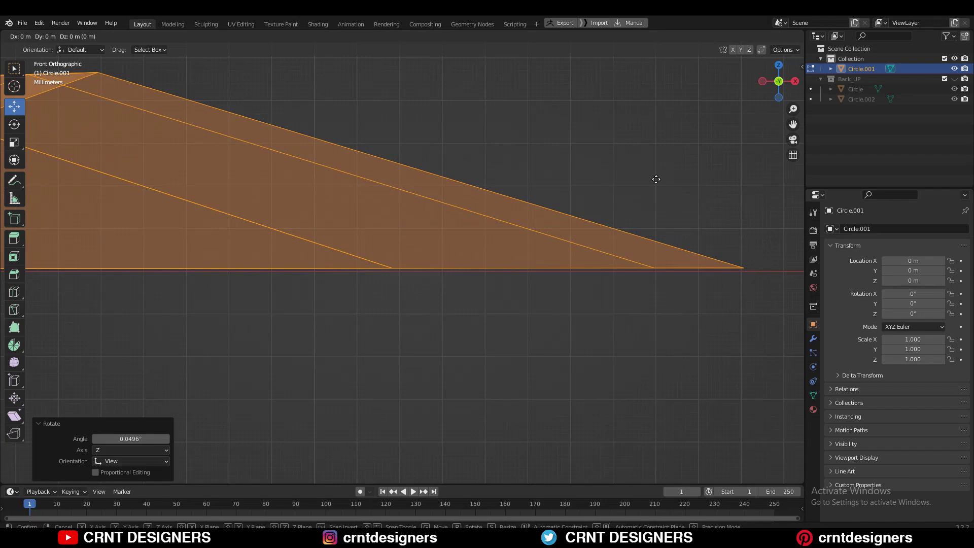
key(z)
click(655, 205)
scroll(652, 214, down, 10)
scroll(289, 213, up, 9)
click(445, 185)
click(619, 298)
Nudge the entire crescent along Z until its thin end's lower edge lies on the X axis.
scroll(620, 298, down, 9)
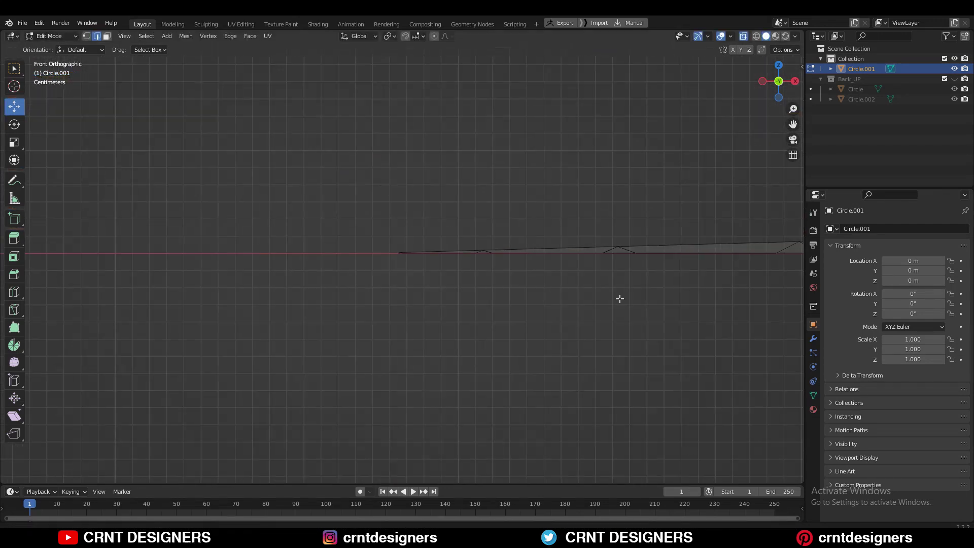
scroll(343, 291, up, 8)
key(a)
key(g)
key(z)
click(495, 269)
click(492, 263)
scroll(437, 244, down, 7)
scroll(467, 208, down, 5)
scroll(332, 229, up, 10)
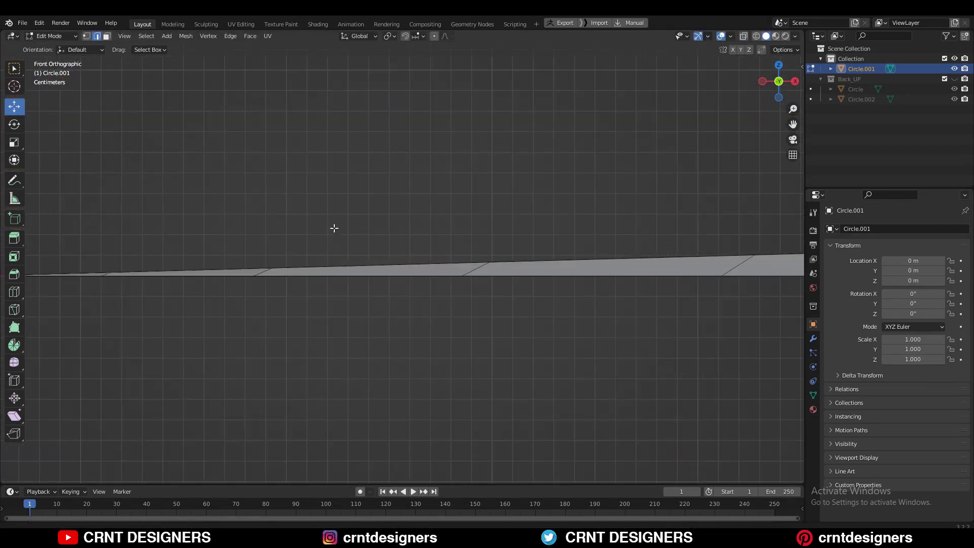
Symmetrize the entire crescent mesh across its flat base to form the opposite side of the blade.
shift+middle_drag(332, 229, 565, 265)
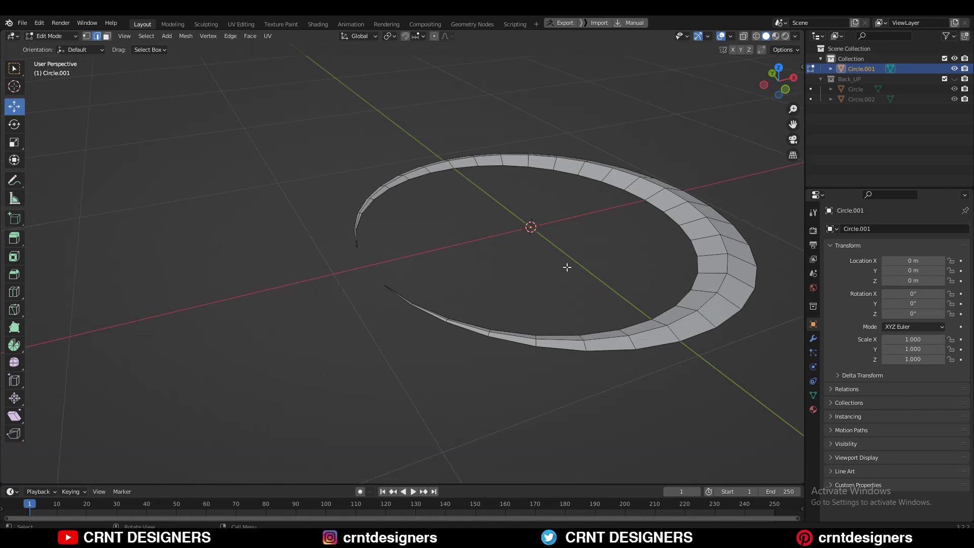
key(Tab)
scroll(620, 228, up, 2)
key(Tab)
middle_drag(620, 228, 571, 213)
click(198, 38)
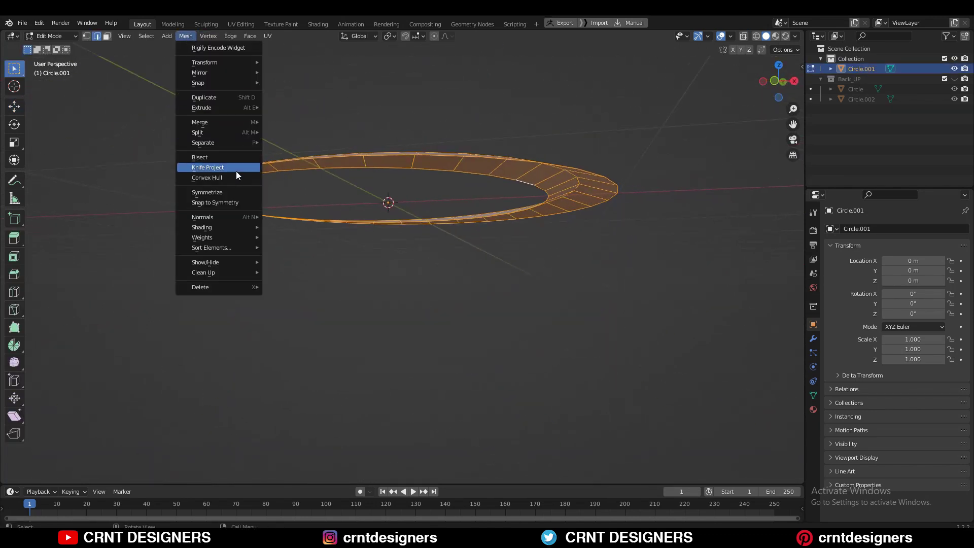
click(236, 172)
middle_drag(593, 180, 563, 109)
click(565, 107)
Delete the outermost sliver faces at both crescent tips in two rounds, working from the top view.
middle_drag(457, 163, 618, 231)
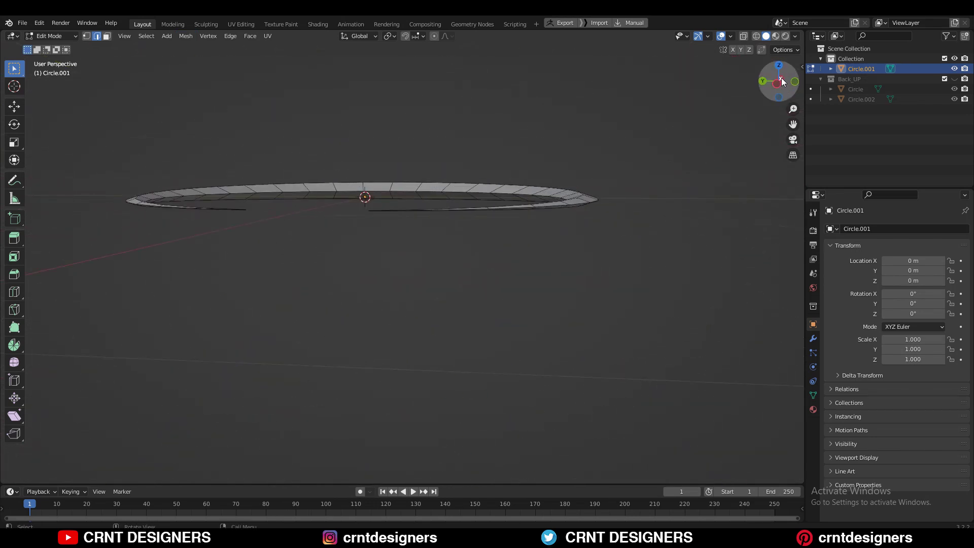
click(781, 79)
key(Tab)
middle_drag(610, 184, 619, 256)
click(778, 78)
click(363, 161)
scroll(367, 173, down, 3)
key(Tab)
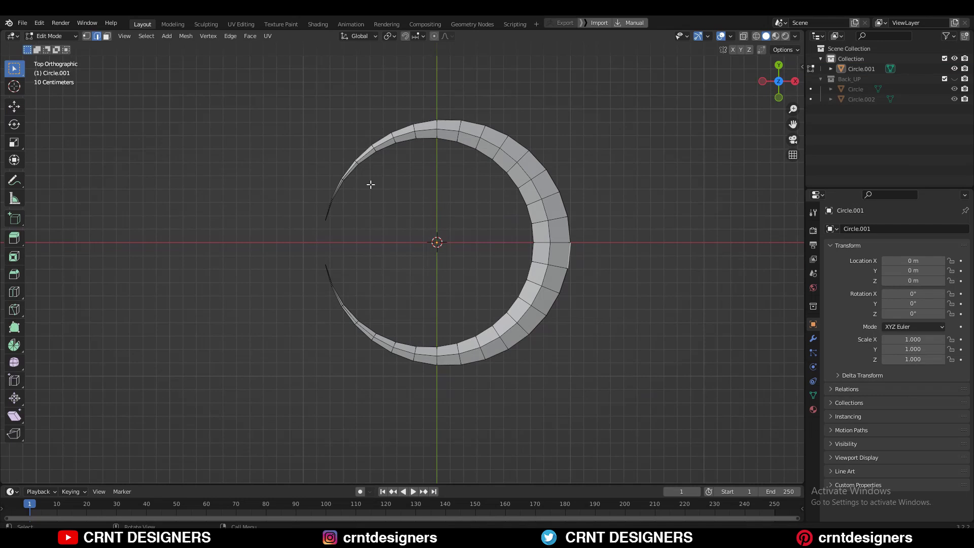
scroll(371, 184, up, 2)
key(3)
key(alt+z)
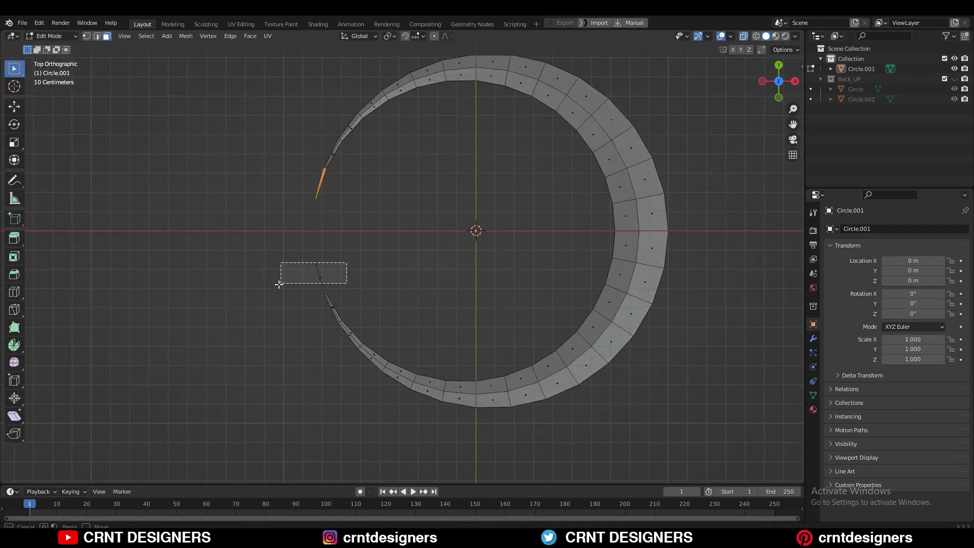
key(x)
click(350, 255)
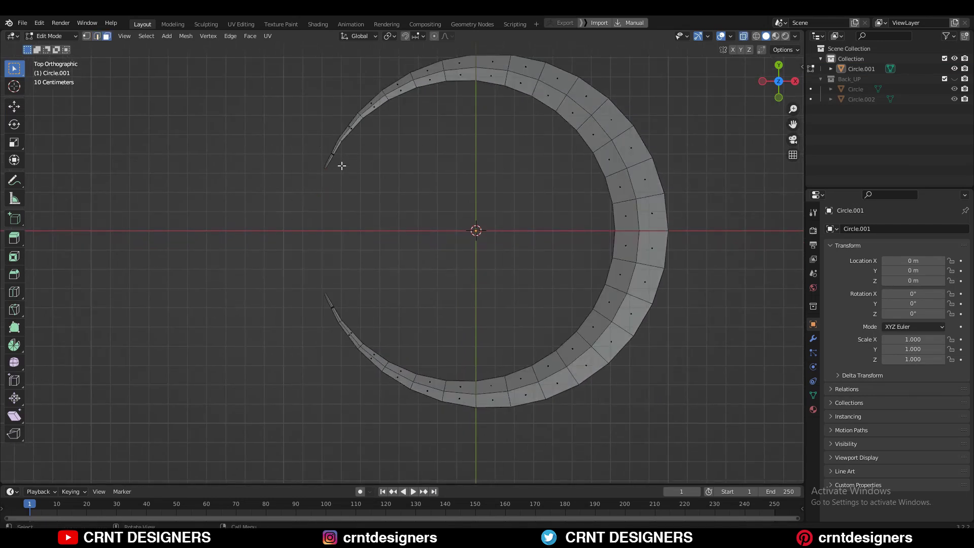
key(x)
click(374, 257)
Merge the open end vertices of the crescent's first tip at their center.
scroll(574, 212, down, 5)
click(741, 36)
middle_drag(518, 165, 313, 254)
key(1)
scroll(313, 254, up, 8)
scroll(359, 300, up, 4)
drag(344, 270, 226, 148)
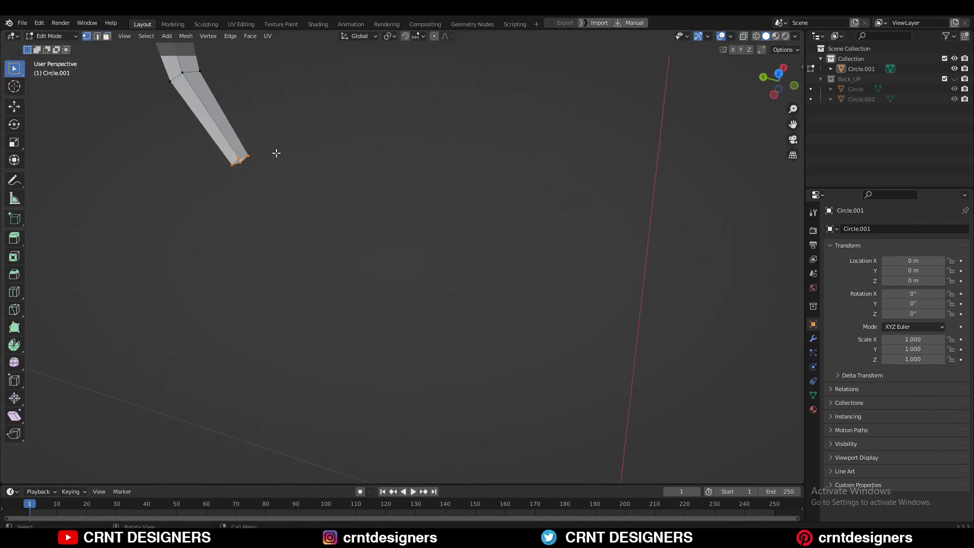
click(267, 114)
scroll(341, 186, down, 5)
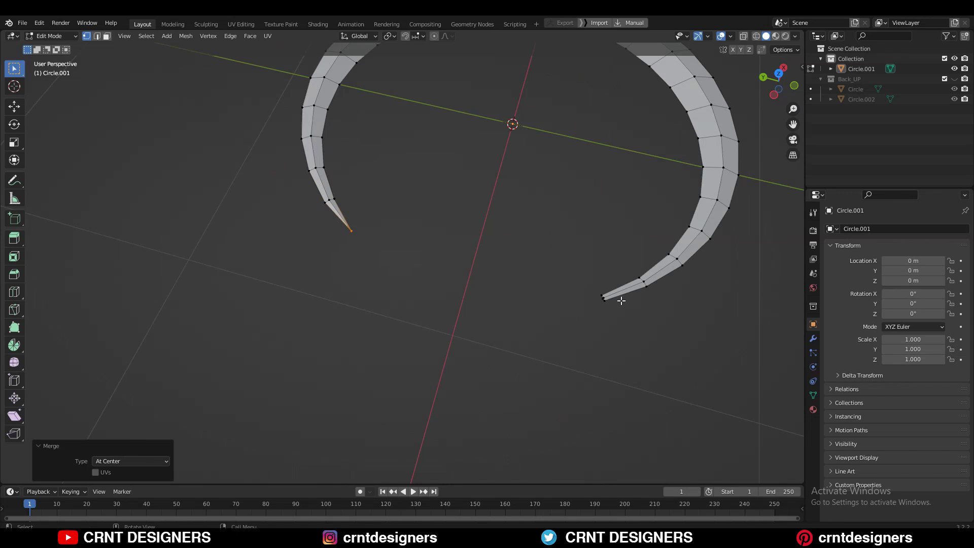
Merge the other tip's end vertices at their center and return to Object Mode.
middle_drag(599, 297, 643, 224)
key(m)
click(643, 225)
middle_drag(573, 269, 355, 305)
key(Tab)
click(462, 242)
Add a level 2 Subdivision modifier to the crescent.
click(779, 81)
scroll(546, 190, down, 3)
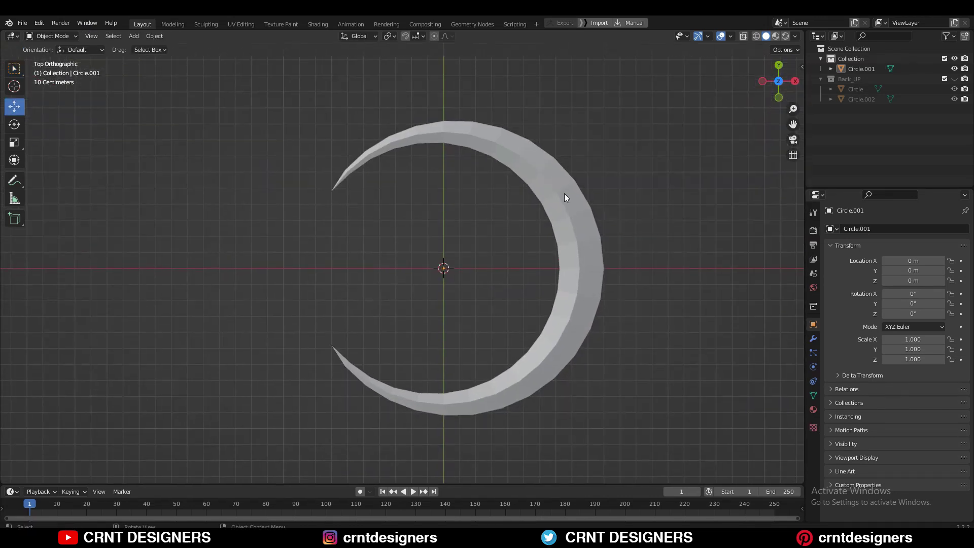
key(ctrl+2)
middle_drag(588, 217, 569, 189)
shift+middle_drag(624, 223, 462, 234)
scroll(568, 138, up, 2)
Merge all of the crescent's overlapping vertices by distance.
key(Tab)
key(a)
key(m)
click(605, 257)
key(alt+a)
Duplicate the crescent in place and move the copy to the Back_UP collection.
key(Tab)
key(shift+d)
right_click(465, 233)
key(m)
click(512, 211)
Bevel the ridge edge loops along the blade's upper and lower sides with a 0.0025 m width and 2 segments.
click(458, 284)
middle_drag(462, 325, 475, 355)
scroll(474, 355, up, 2)
key(Tab)
middle_drag(550, 305, 558, 208)
key(ctrl+b)
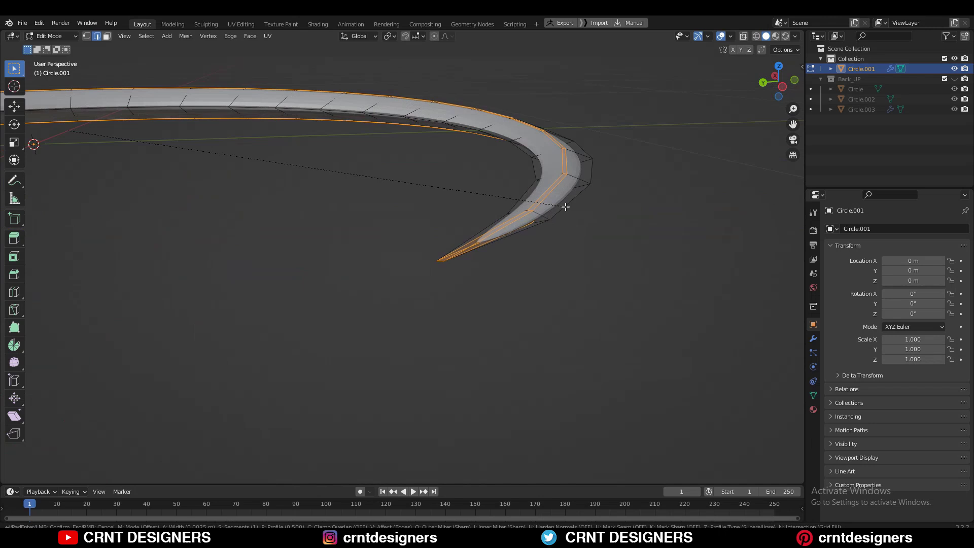
click(566, 207)
middle_drag(581, 213, 231, 263)
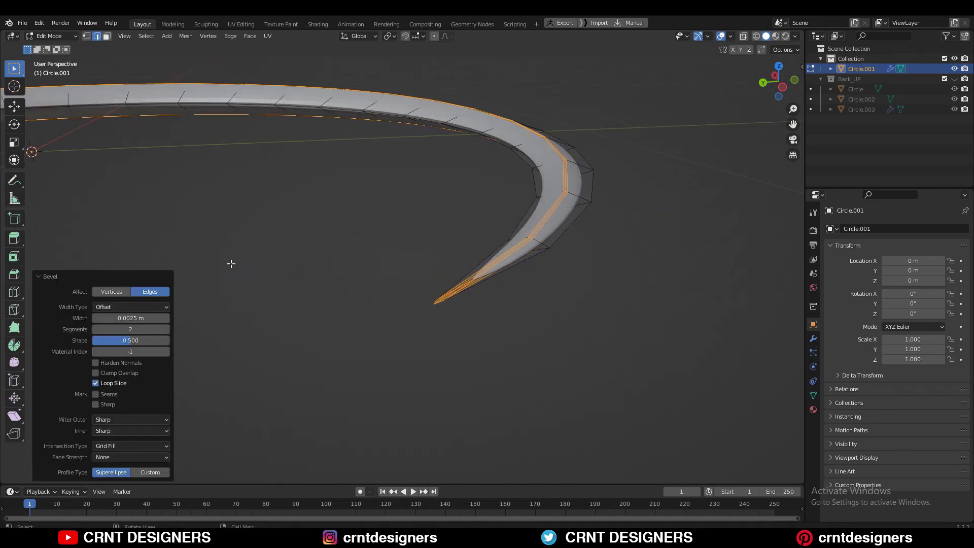
Turn off the Subdivision modifier's Edit Mode display and return to Object Mode.
click(813, 339)
click(908, 247)
middle_drag(639, 182, 649, 235)
scroll(649, 235, up, 2)
click(516, 206)
key(Tab)
scroll(619, 193, down, 4)
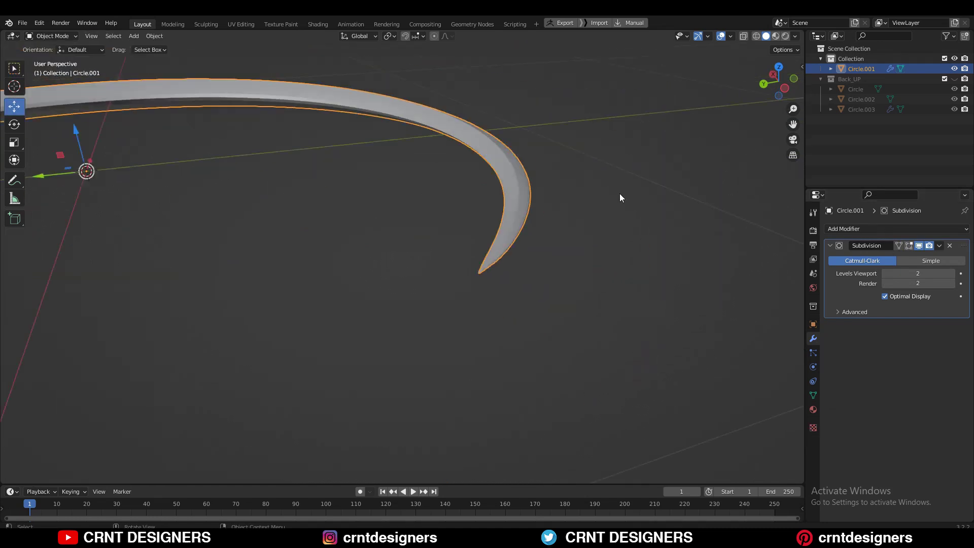
Bevel the crescent's inner and outer rim edge loops about 0.005 m wide with 2 segments and a shape of 1.000.
middle_drag(619, 193, 523, 239)
scroll(560, 197, down, 6)
shift+middle_drag(480, 114, 522, 109)
key(Tab)
scroll(547, 235, up, 4)
alt+click(548, 235)
middle_drag(548, 235, 269, 346)
click(621, 240)
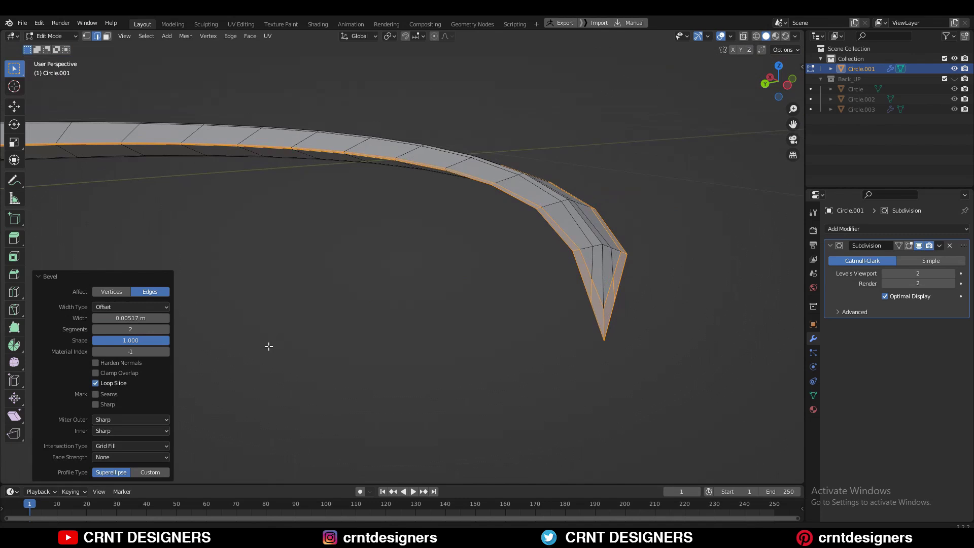
text(5)
key(Return)
Enable the wireframe overlay in Object Mode and inspect the smoothed crescent's topology from above and at an angle.
key(Tab)
click(432, 284)
middle_drag(431, 284, 474, 215)
click(475, 215)
key(KP_7)
scroll(507, 188, down, 5)
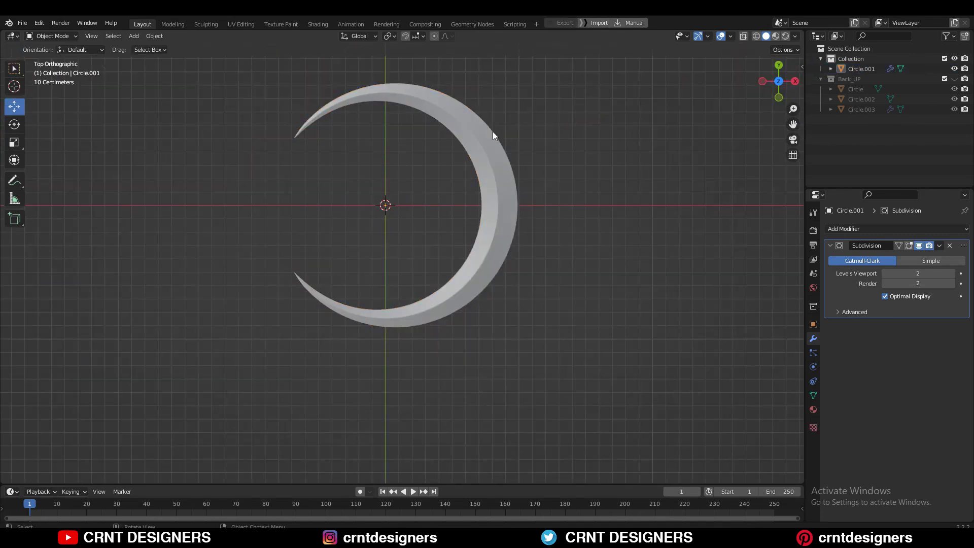
click(492, 132)
shift+middle_drag(522, 195, 525, 231)
click(731, 36)
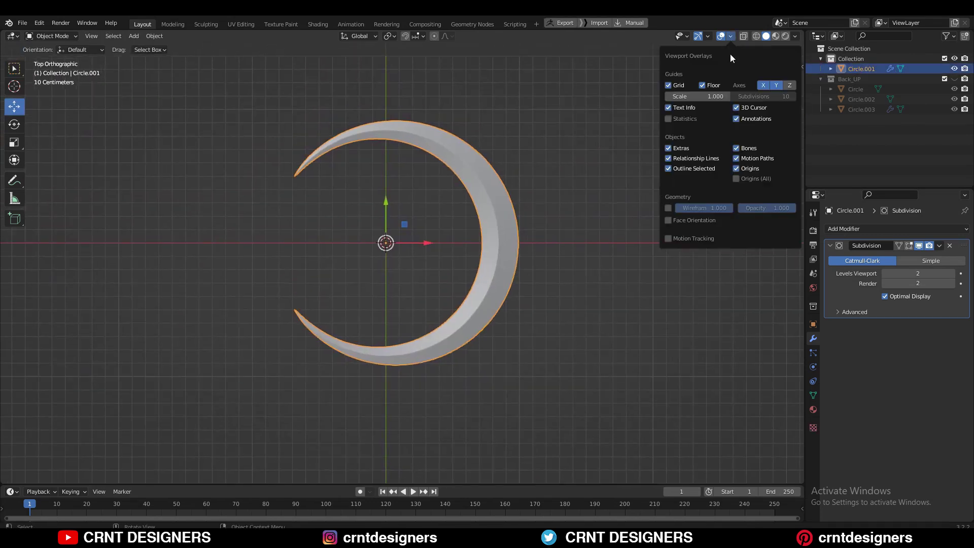
click(668, 208)
mouse_move(576, 202)
middle_down()
mouse_move(637, 144)
mouse_move(565, 250)
mouse_move(513, 64)
mouse_move(742, 48)
middle_up()
Display face orientation and recalculate the normals of all the crescent's faces outward.
click(795, 37)
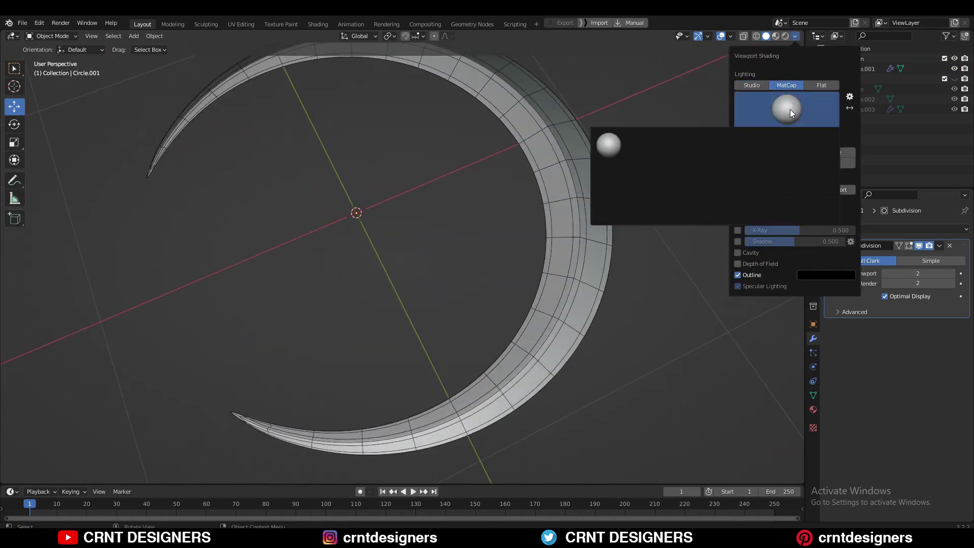
click(731, 37)
key(Tab)
middle_drag(500, 159, 545, 152)
key(F3)
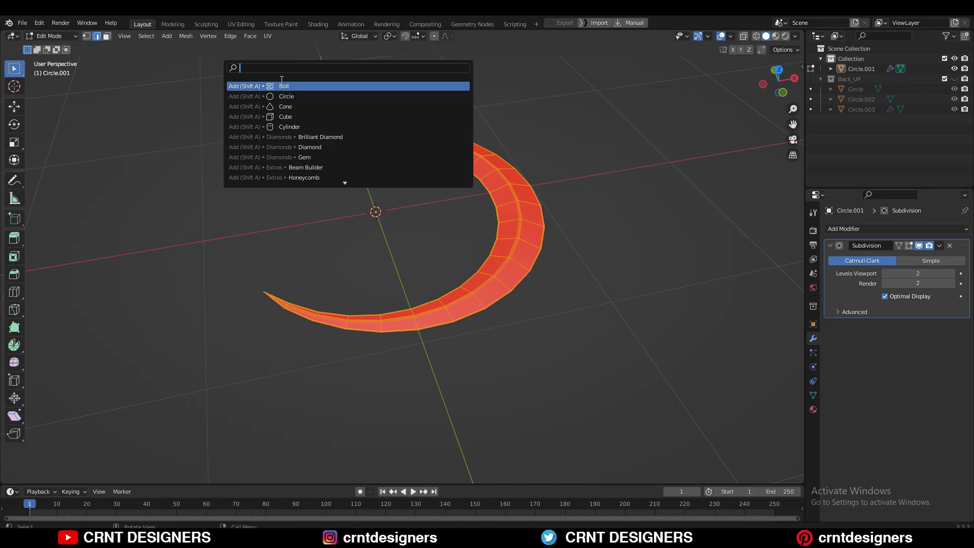
click(322, 128)
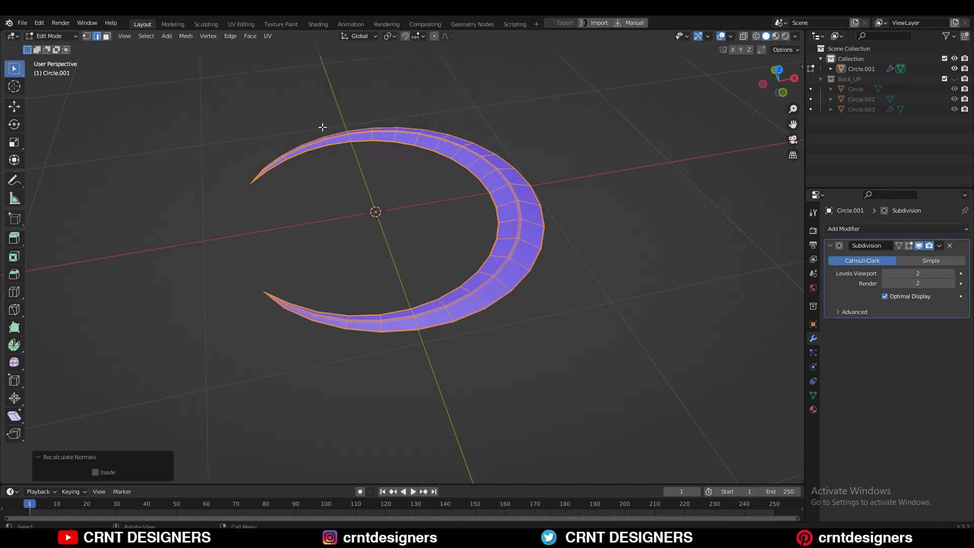
click(580, 164)
Turn off the face orientation display, return to Object Mode and hide the viewport overlays.
middle_drag(580, 164, 629, 171)
scroll(629, 171, up, 2)
click(730, 37)
click(668, 230)
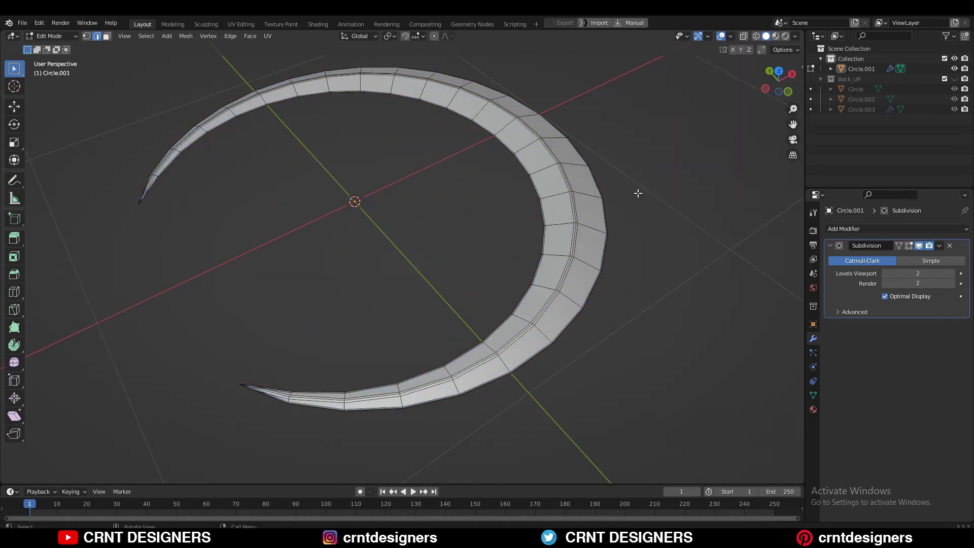
key(Tab)
click(721, 36)
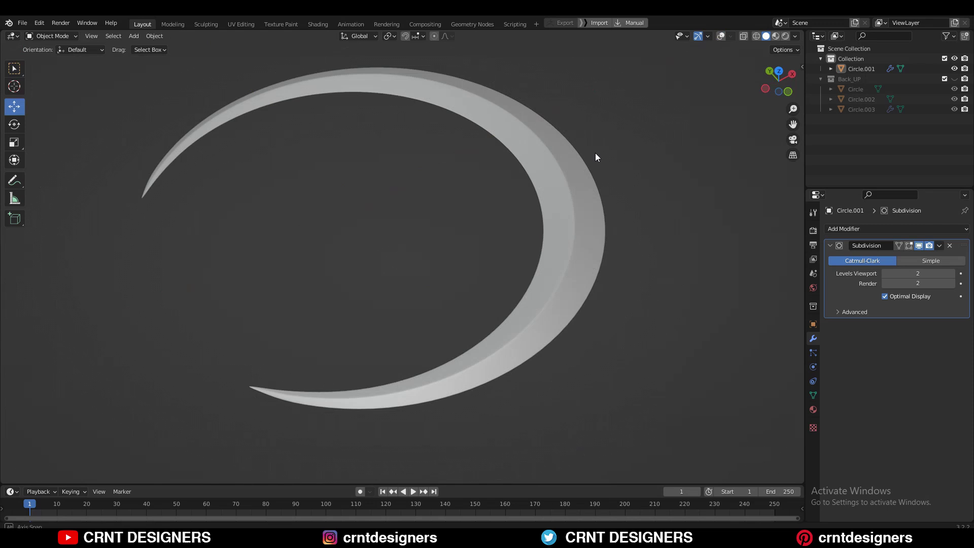
Examine the smoothed crescent blade from several angles, including from above and nearly edge-on.
scroll(593, 154, down, 3)
middle_drag(594, 154, 579, 340)
middle_drag(576, 278, 593, 195)
middle_drag(673, 186, 603, 257)
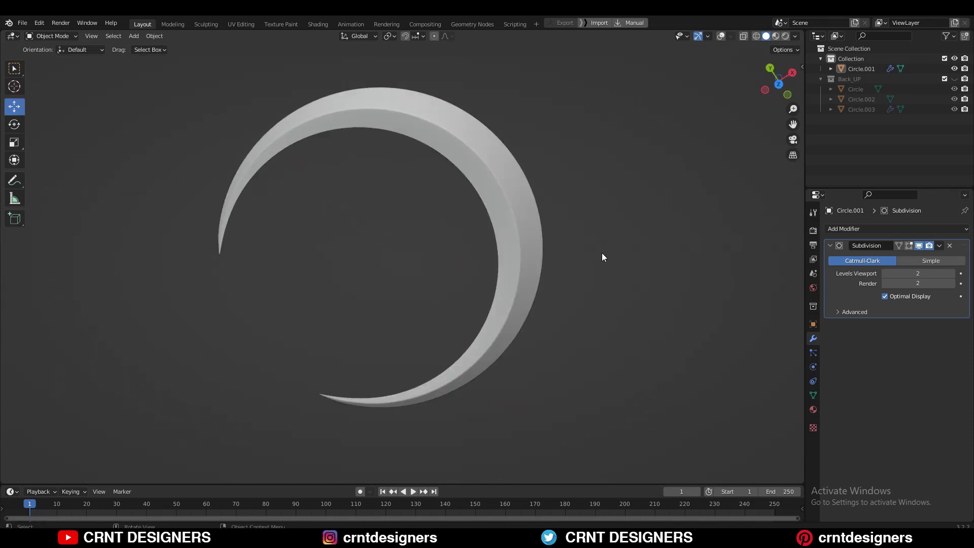
click(781, 84)
middle_drag(632, 136, 634, 187)
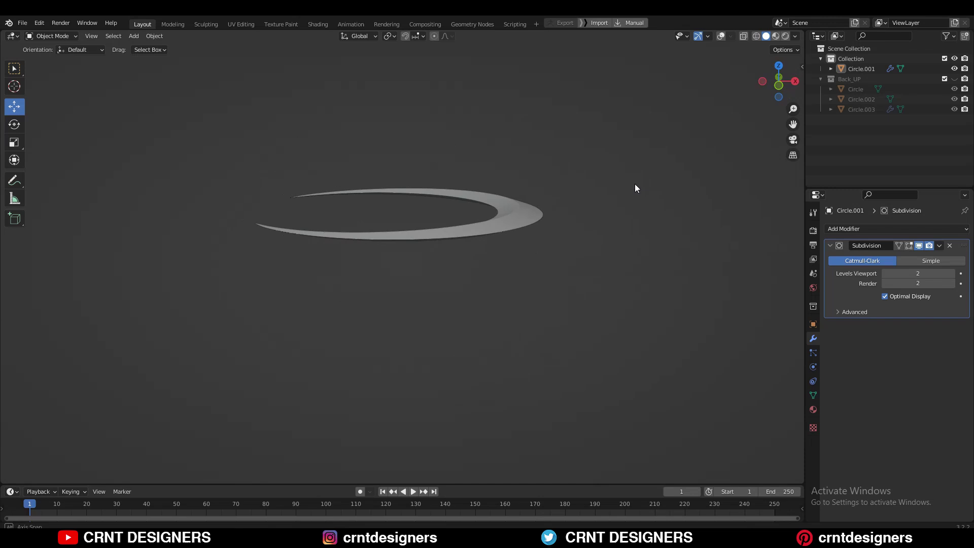
middle_drag(572, 241, 557, 211)
middle_drag(566, 141, 557, 304)
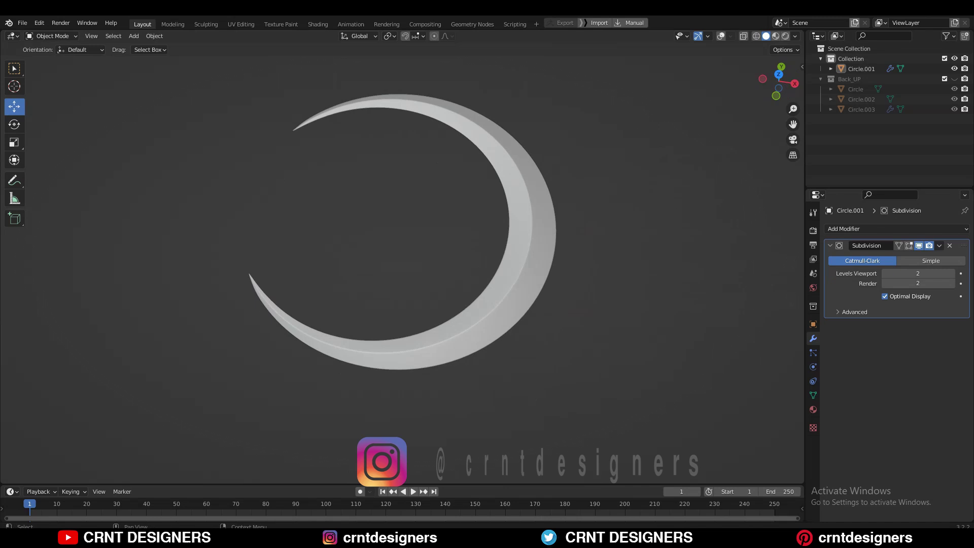